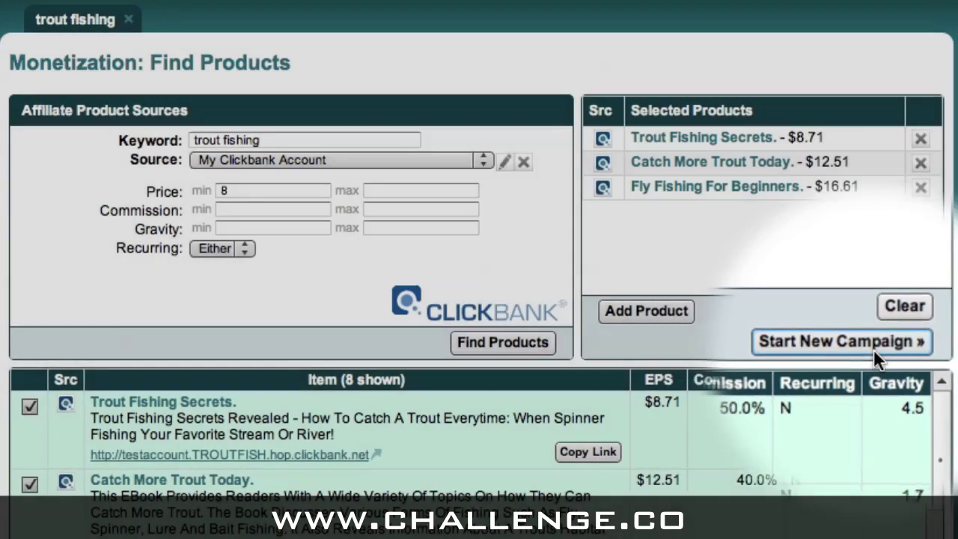
# Step: Start a new campaign from the selected products and look through its image, heading, sentence, paragraph, bullet and button snippets
pyautogui.click(874, 349)
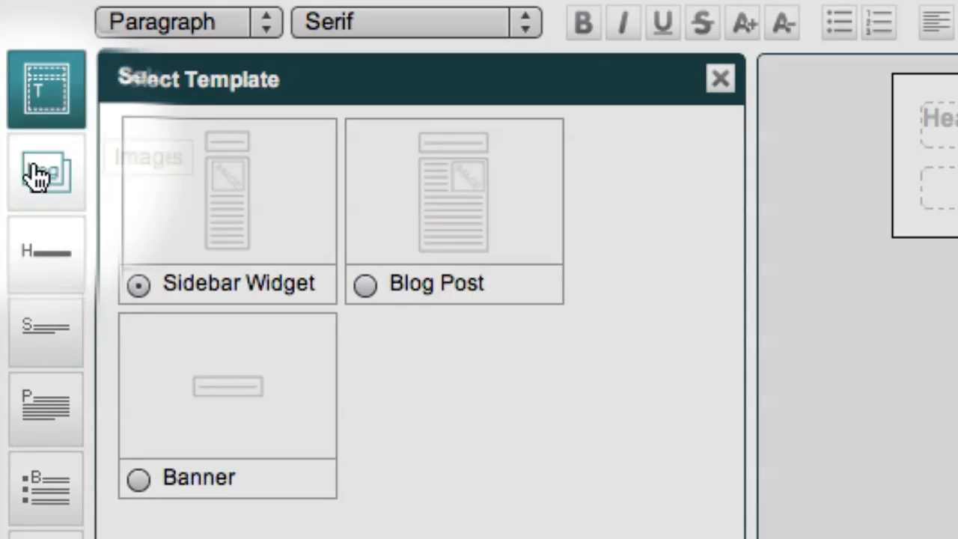
pyautogui.click(39, 173)
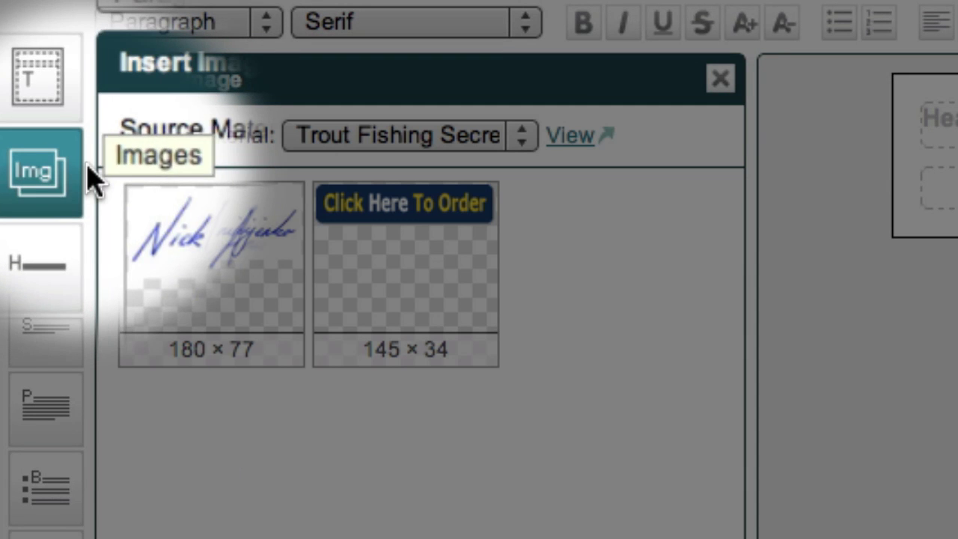
pyautogui.click(46, 252)
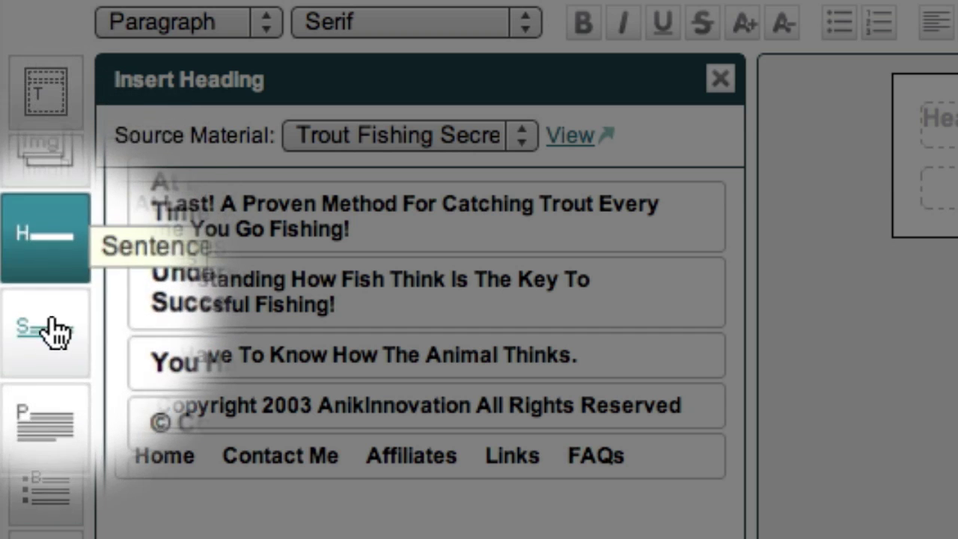
pyautogui.click(51, 334)
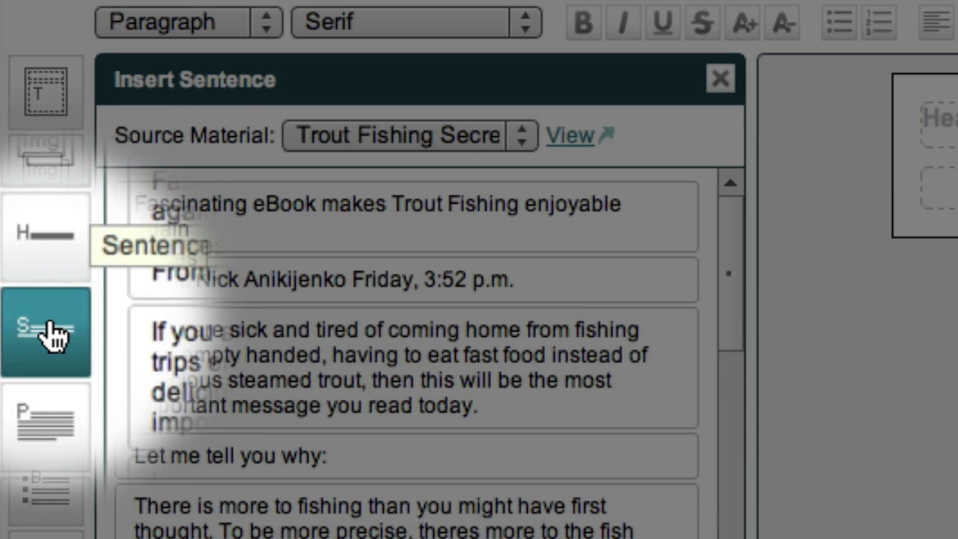
pyautogui.click(60, 408)
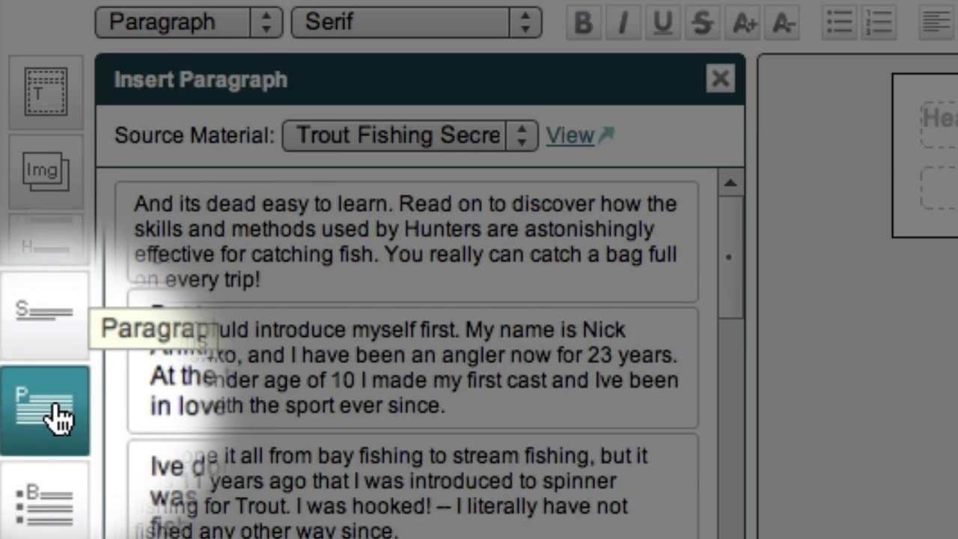
pyautogui.click(56, 482)
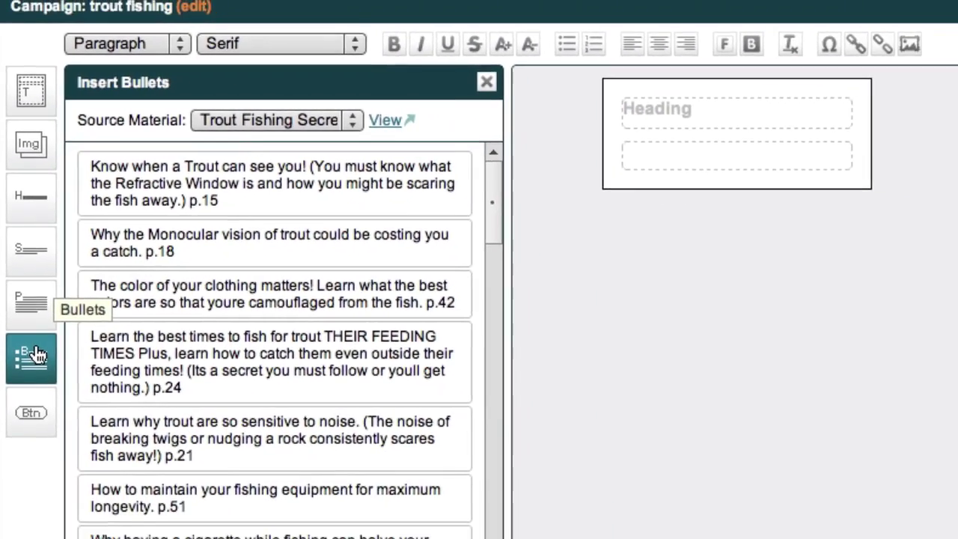
pyautogui.click(32, 413)
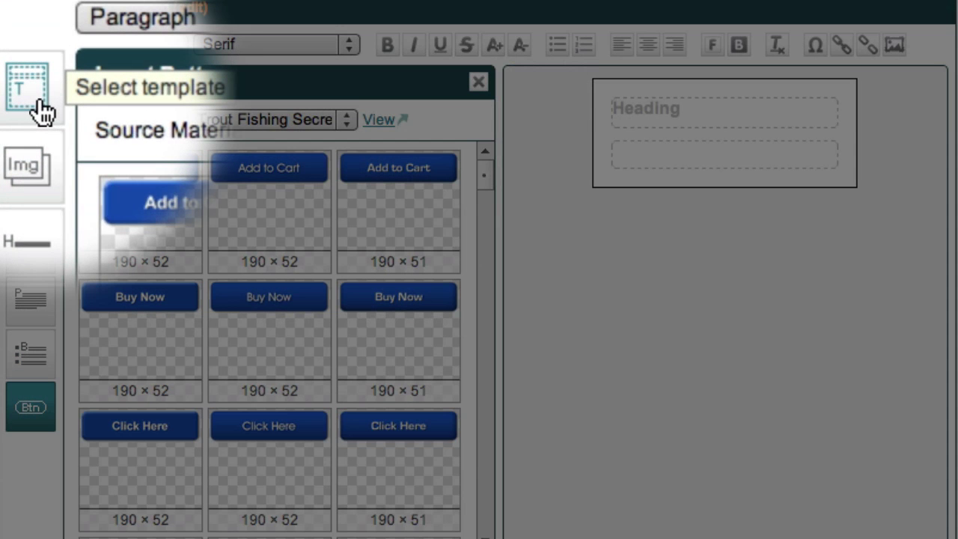
# Step: Choose the Sidebar Widget template for the campaign's copy
pyautogui.click(30, 89)
pyautogui.click(169, 224)
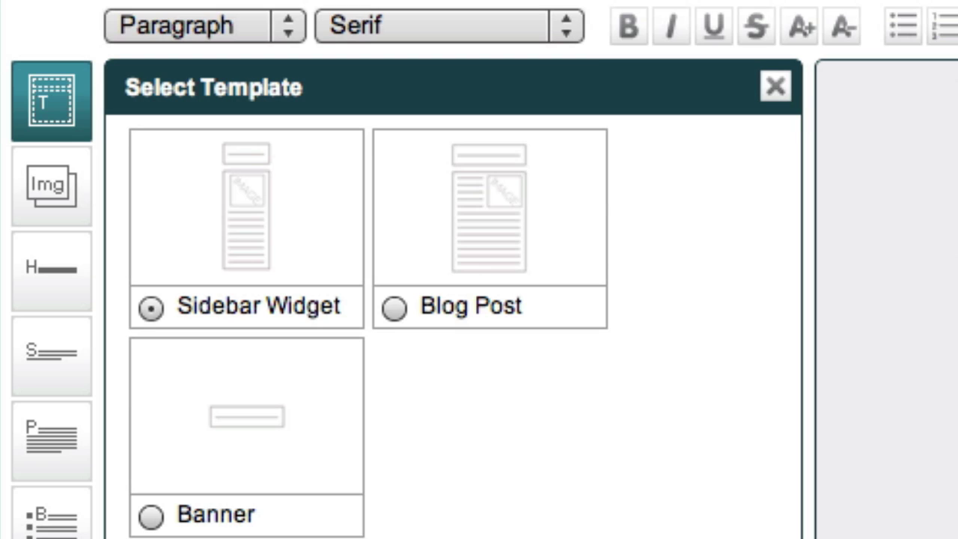
pyautogui.click(248, 298)
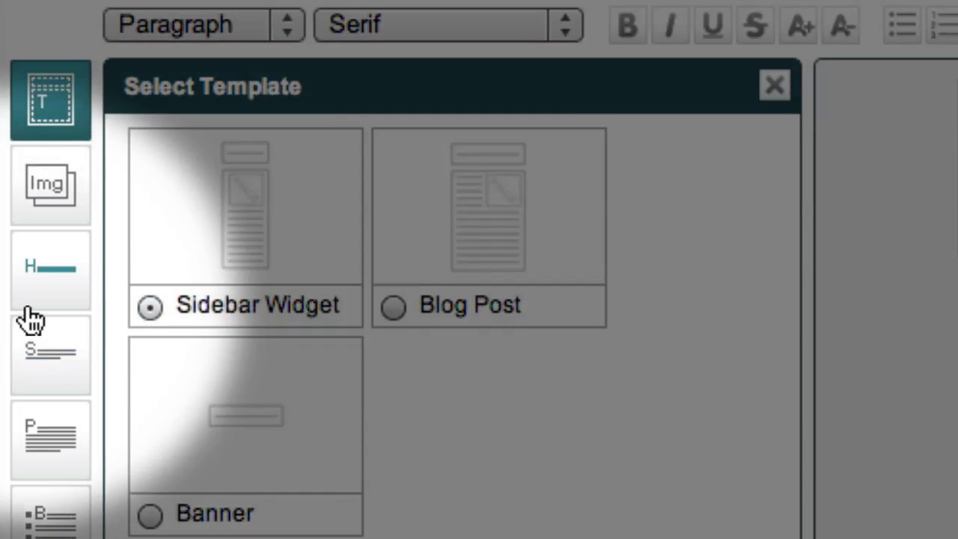
# Step: List the available headings and set their source material to "Catch More Trout Today."
pyautogui.click(25, 304)
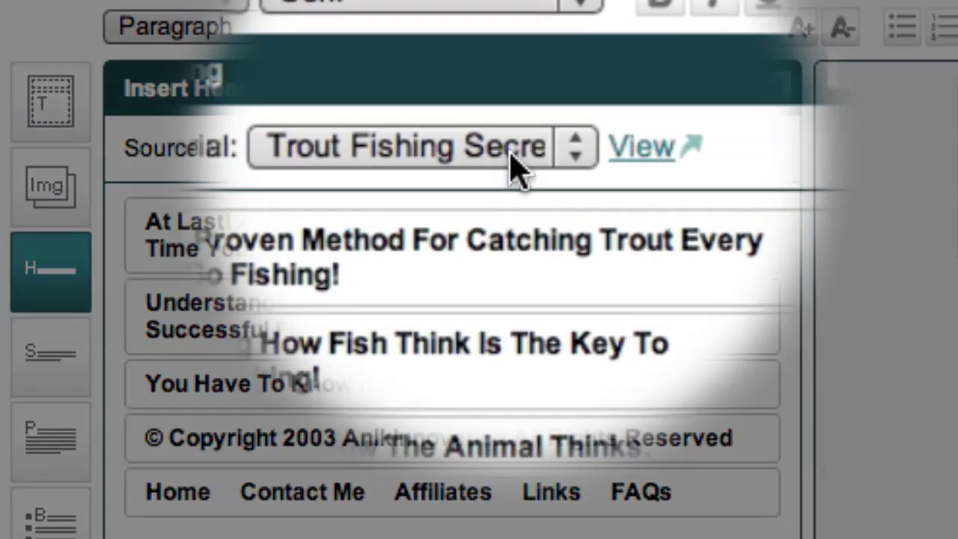
pyautogui.click(509, 153)
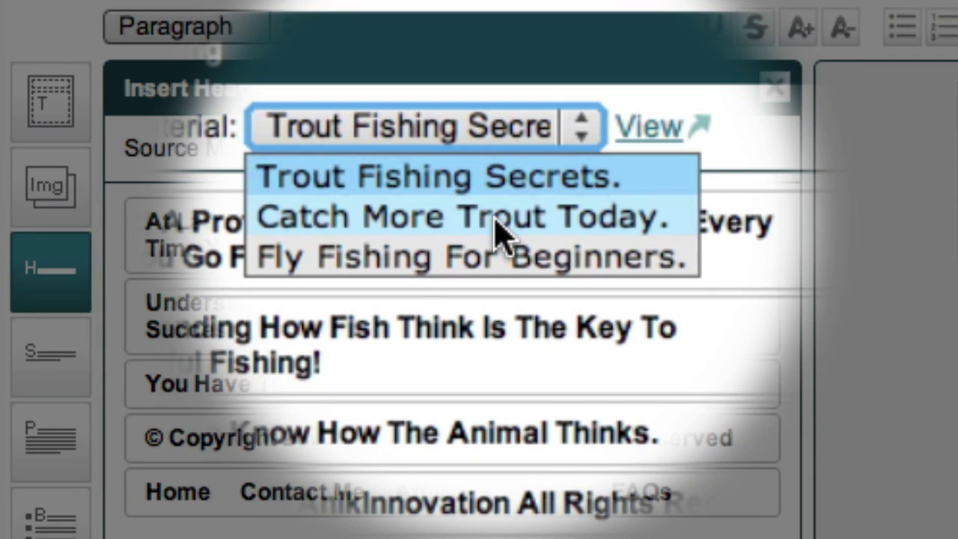
pyautogui.click(494, 217)
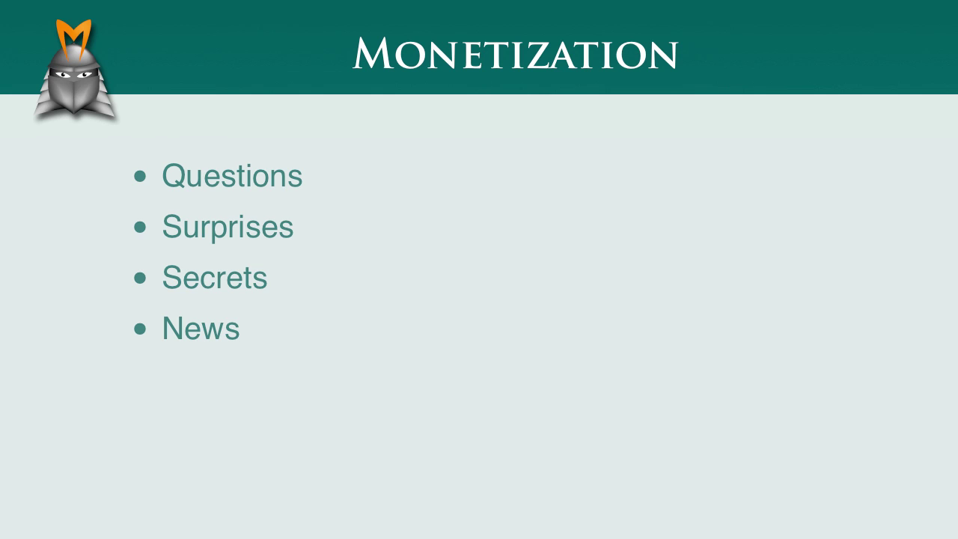
pyautogui.press('Right')
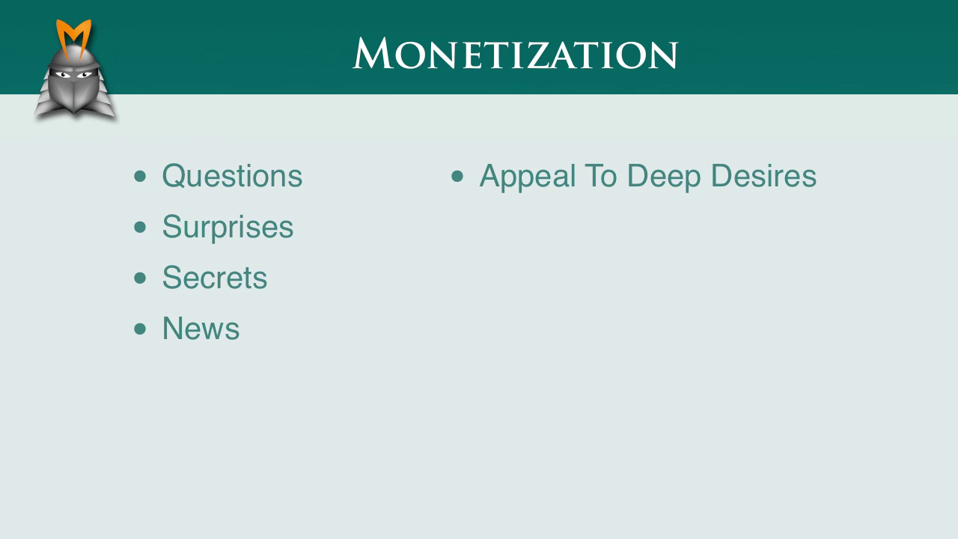
pyautogui.press('Right')
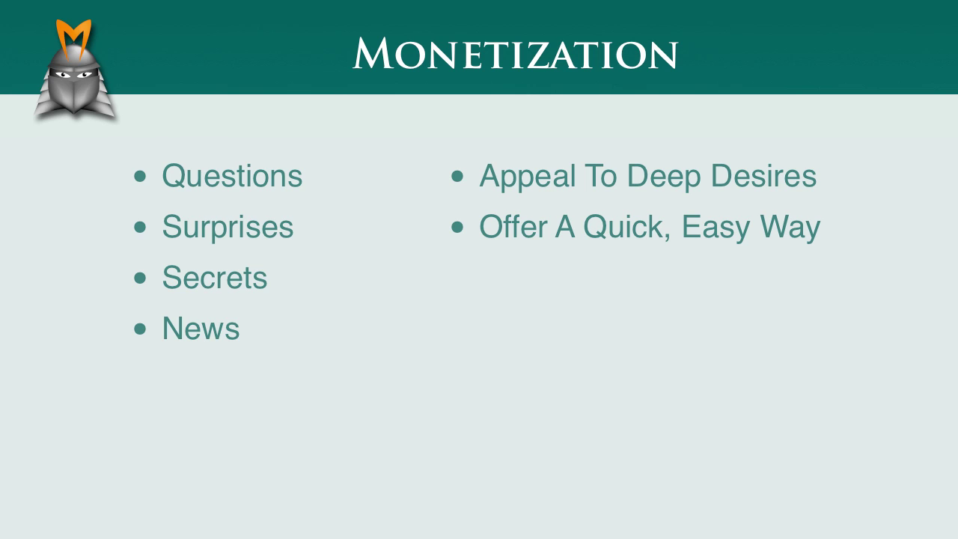
pyautogui.press('Right')
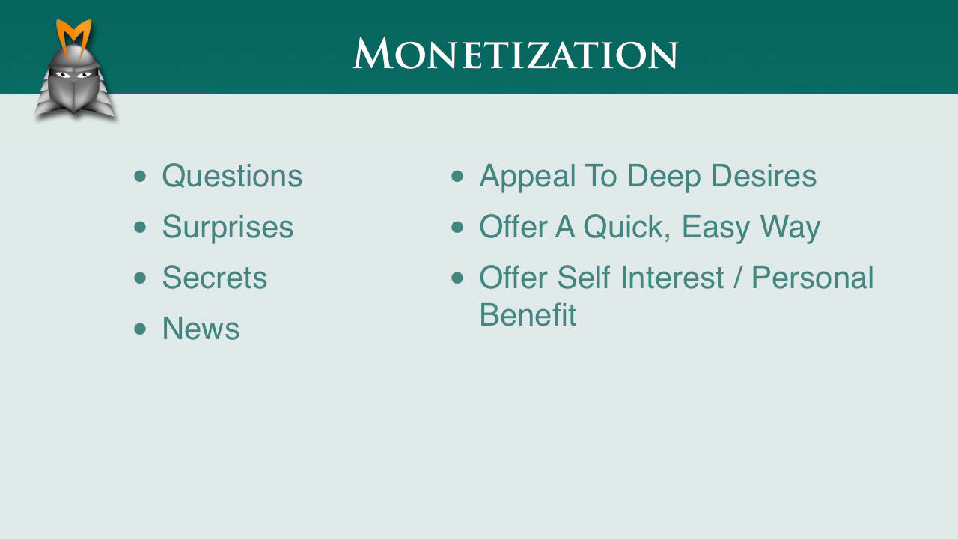
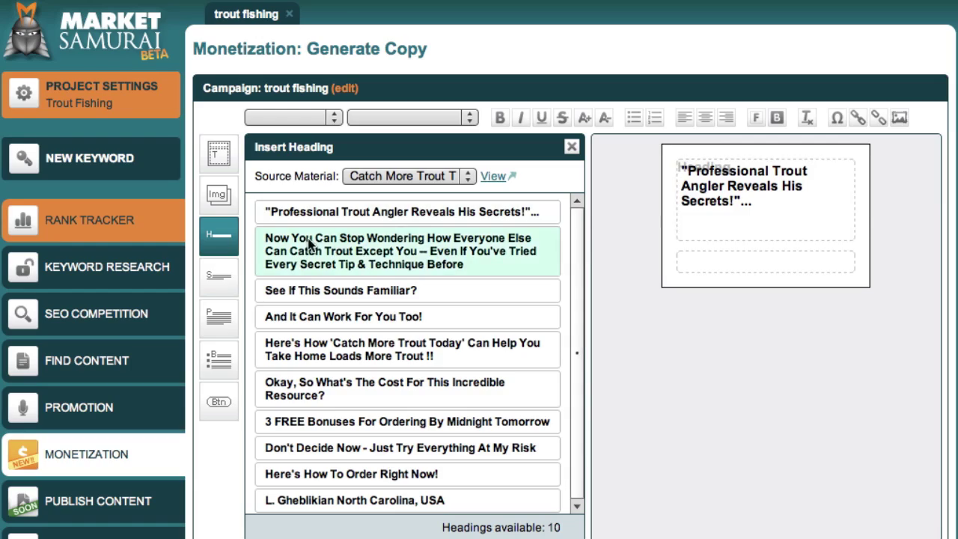
# Step: Insert the source sentences beginning "I'll show you step-by-step" and "This sensational resource" into the widget's body below the heading
pyautogui.click(218, 276)
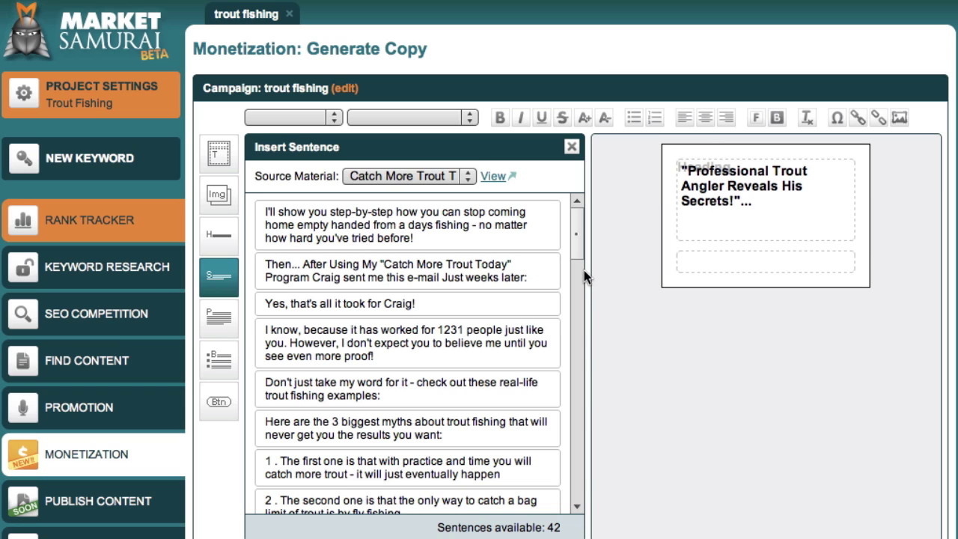
pyautogui.moveTo(576, 252)
pyautogui.mouseDown()
pyautogui.moveTo(578, 306)
pyautogui.moveTo(578, 247)
pyautogui.mouseUp()
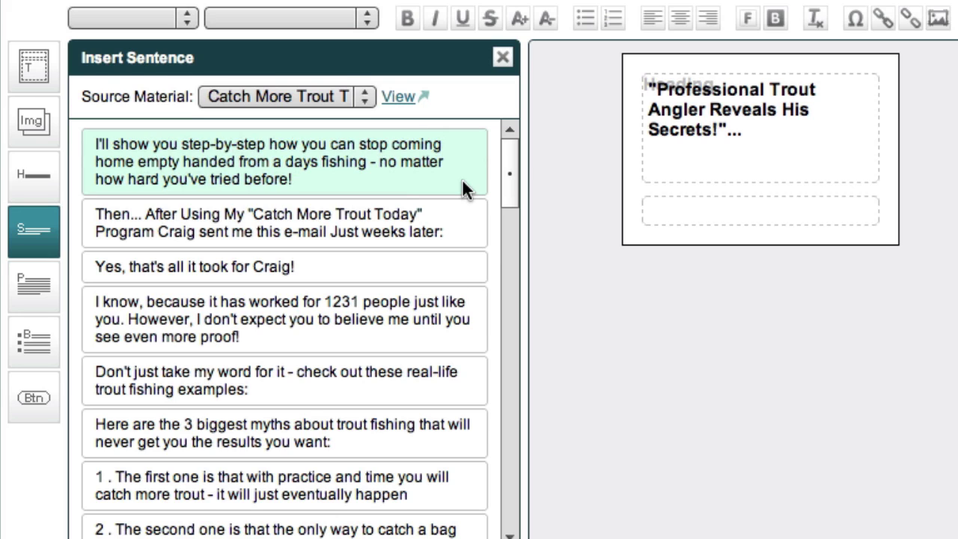
pyautogui.moveTo(462, 179); pyautogui.dragTo(735, 215)
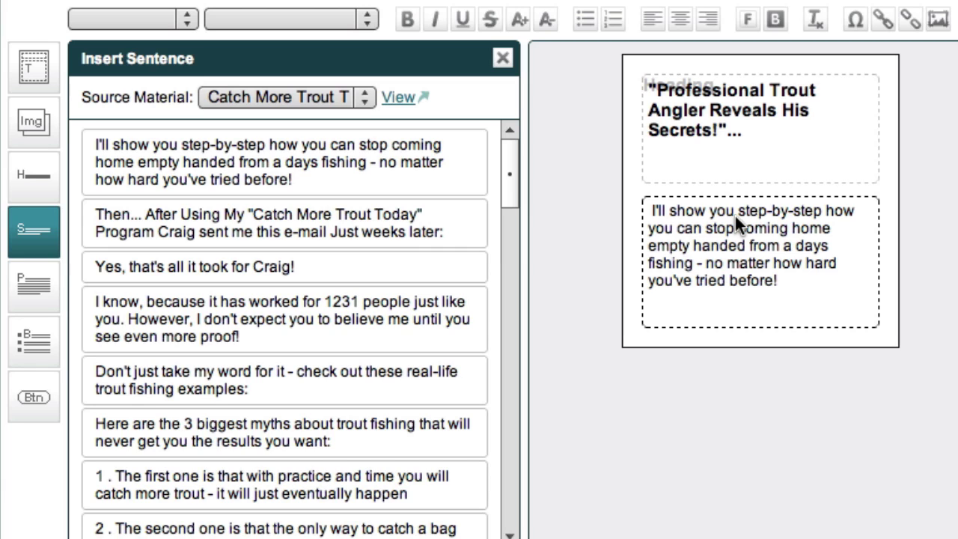
pyautogui.moveTo(504, 157); pyautogui.dragTo(506, 320)
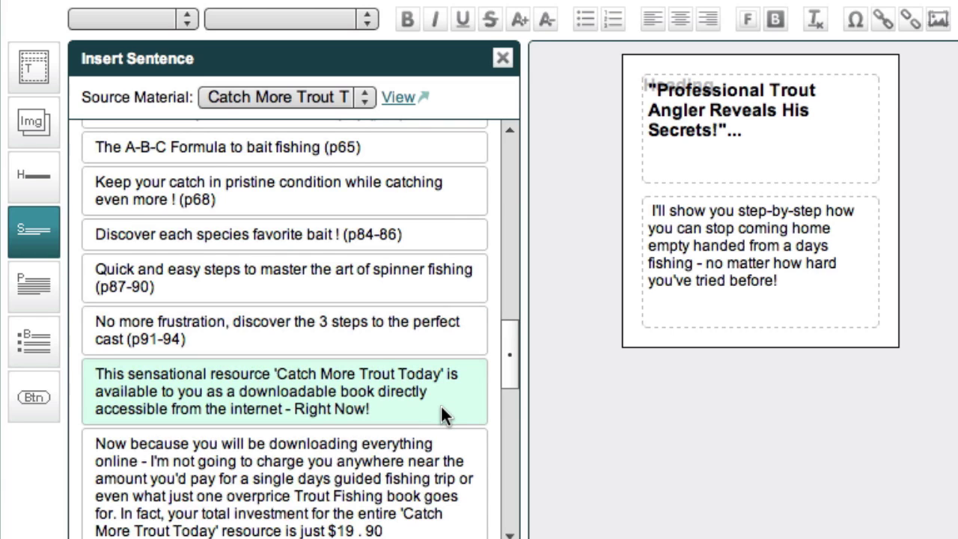
pyautogui.moveTo(441, 407); pyautogui.dragTo(837, 315)
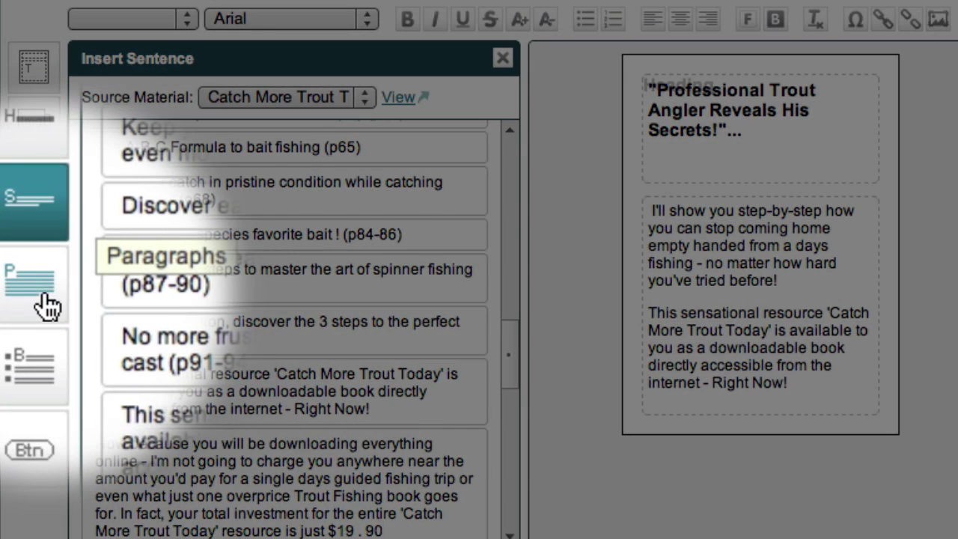
# Step: Look at the paragraphs and the bullets available from the Catch More Trout Today source
pyautogui.click(45, 303)
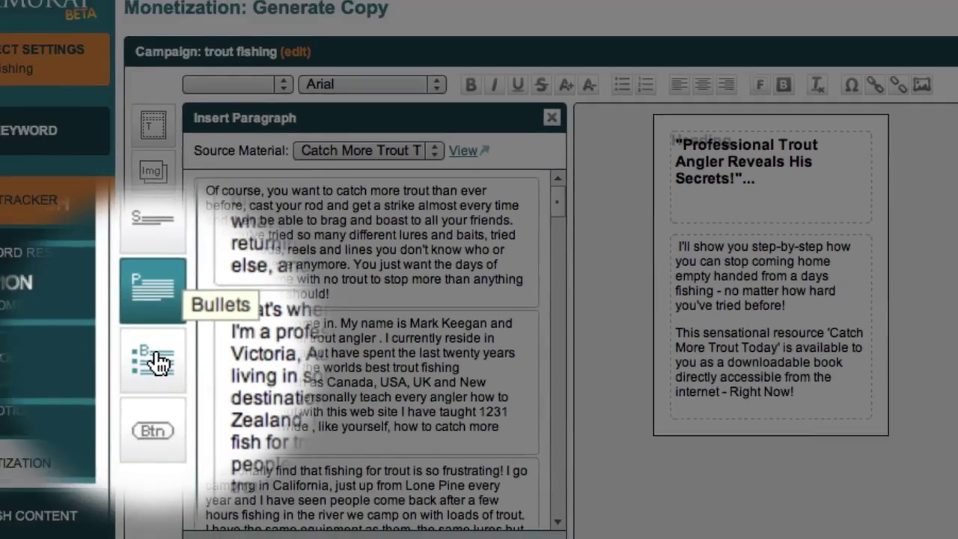
pyautogui.click(157, 362)
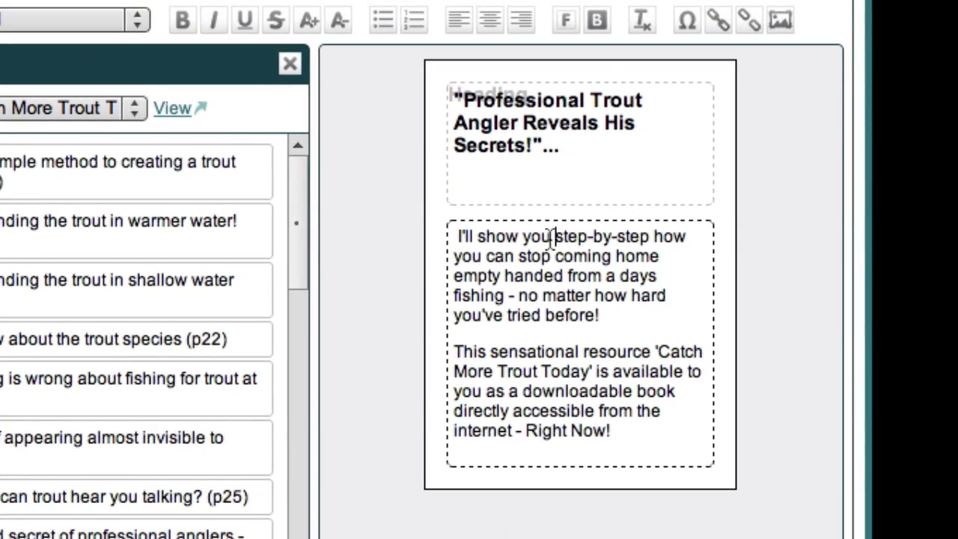
# Step: Replace "I'll show you" with "Discover" in the first body sentence and end that sentence with a period
pyautogui.moveTo(574, 240); pyautogui.dragTo(344, 242)
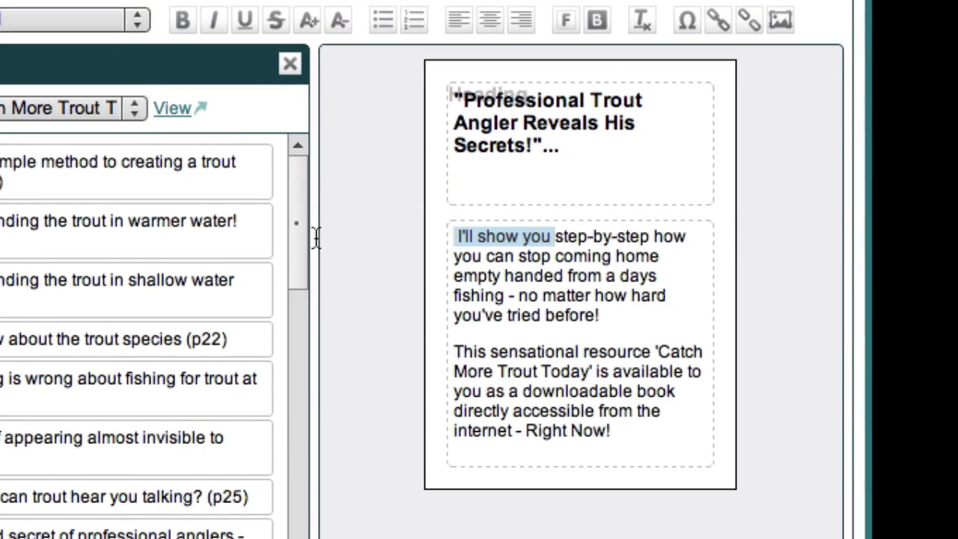
pyautogui.write('Discover')
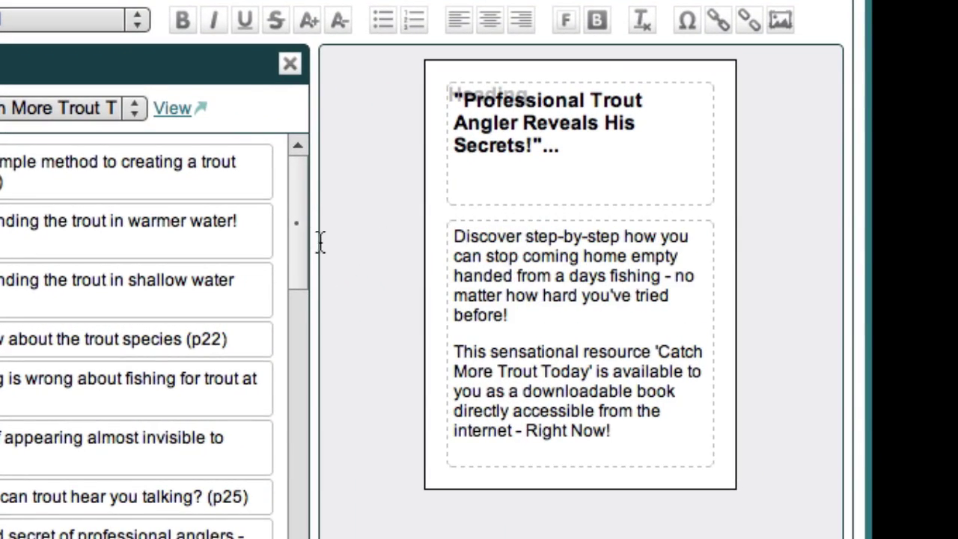
pyautogui.click(522, 315)
pyautogui.press('BackSpace')
pyautogui.write('.')
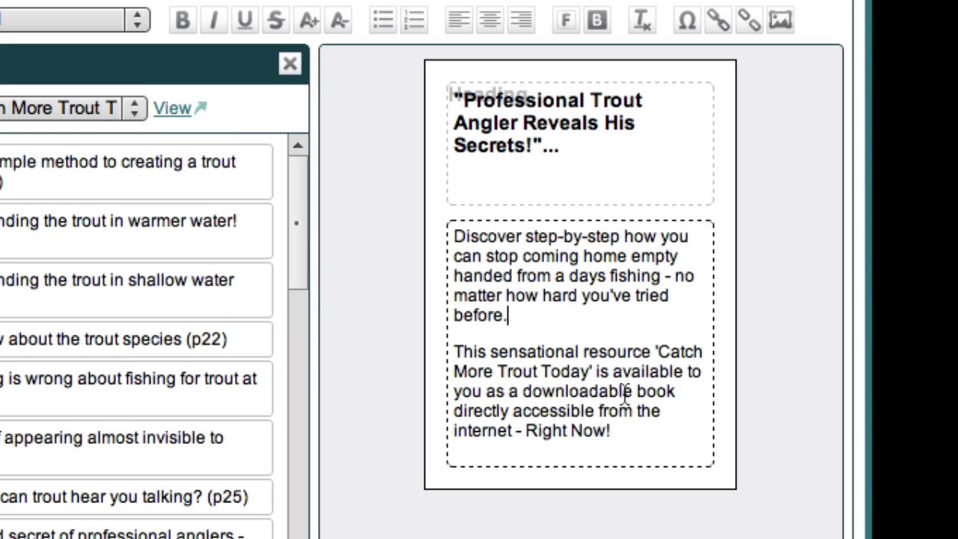
# Step: End the second body sentence with a period and change "Right Now" to lowercase "right now"
pyautogui.click(624, 431)
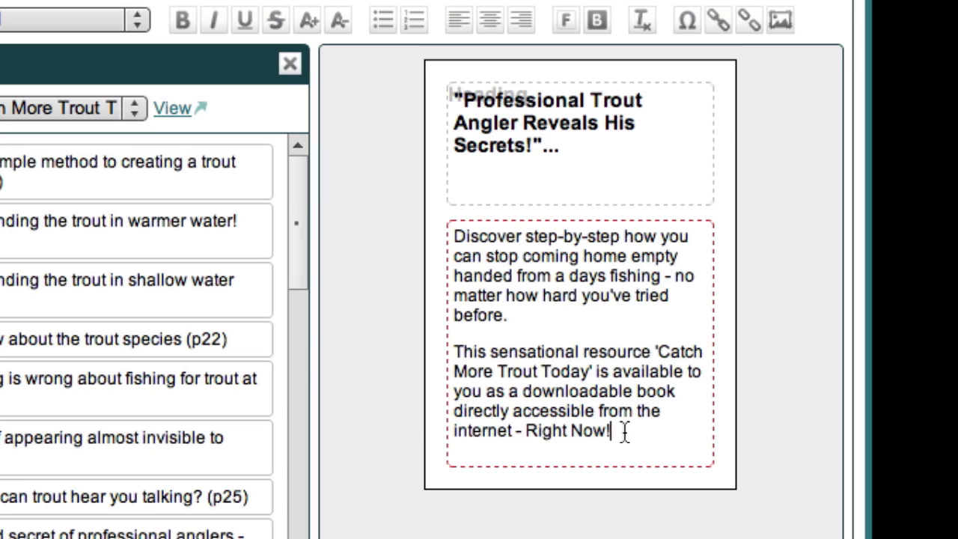
pyautogui.press('BackSpace')
pyautogui.write('.')
pyautogui.click(531, 433)
pyautogui.press('BackSpace')
pyautogui.write('r')
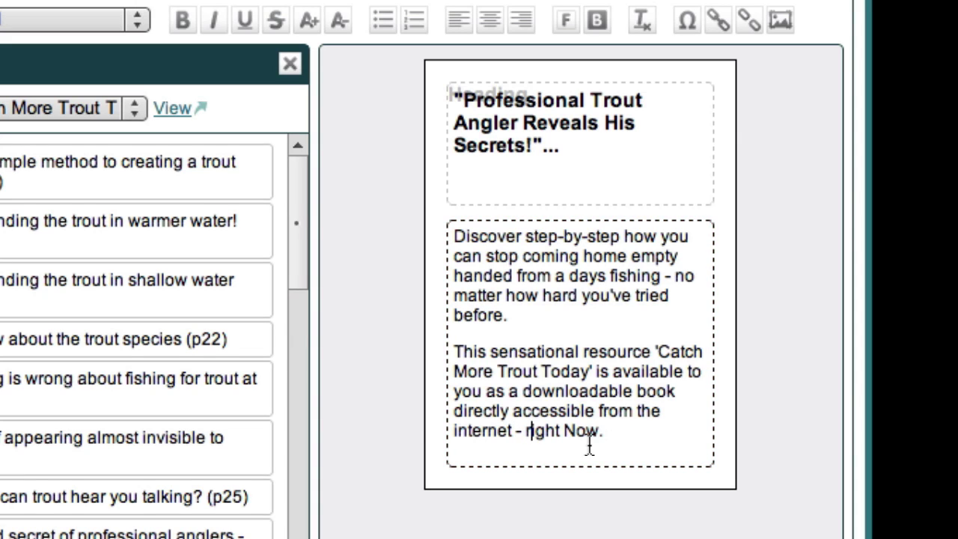
pyautogui.press('Right')
pyautogui.press('Right')
pyautogui.press('Right')
pyautogui.press('Right')
pyautogui.press('Delete')
pyautogui.write('n')
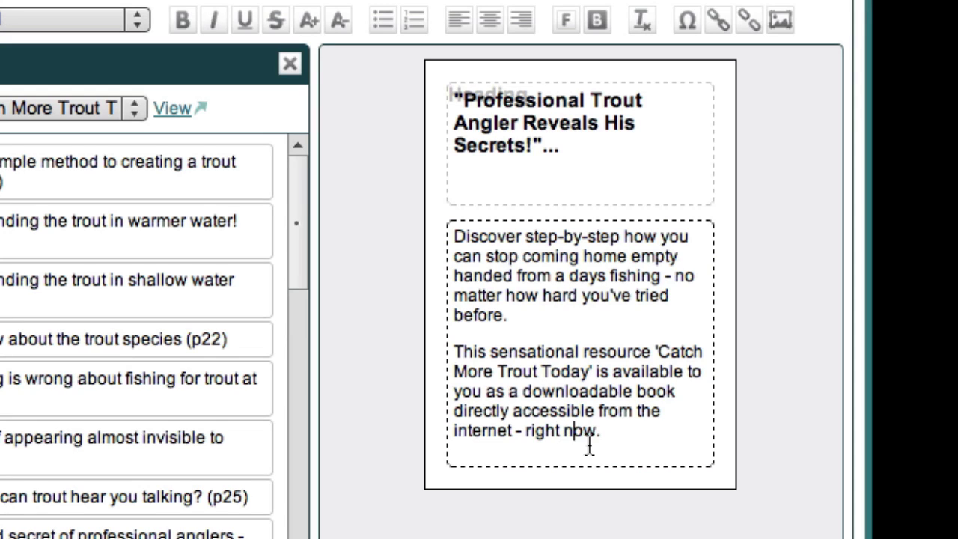
# Step: Remove the blank line below the second body sentence and end the sentence with an exclamation mark
pyautogui.press('Right')
pyautogui.press('Right')
pyautogui.press('Down')
pyautogui.press('BackSpace')
pyautogui.press('BackSpace')
pyautogui.write('!')
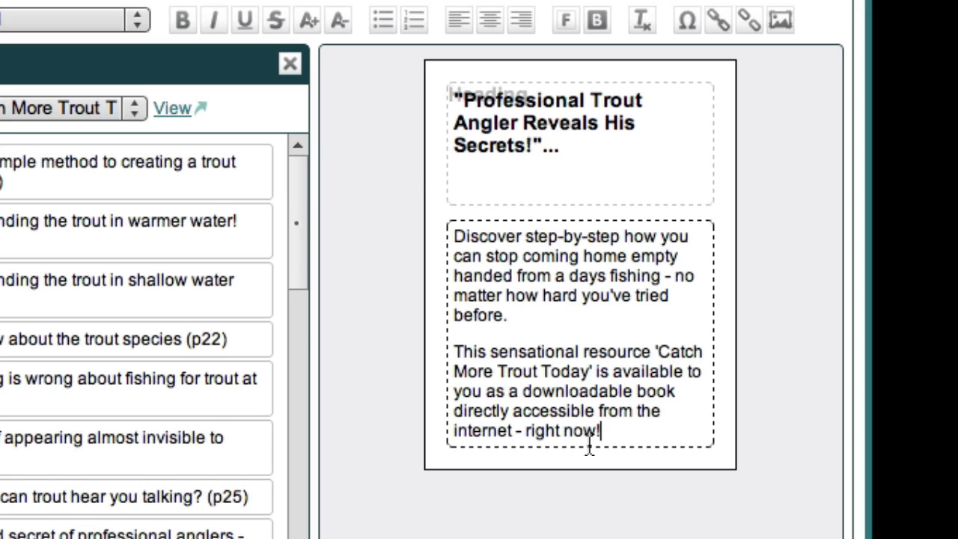
# Step: Add the call to action "To find out more, click here." after a blank line beneath the second body sentence
pyautogui.press('Return')
pyautogui.press('Return')
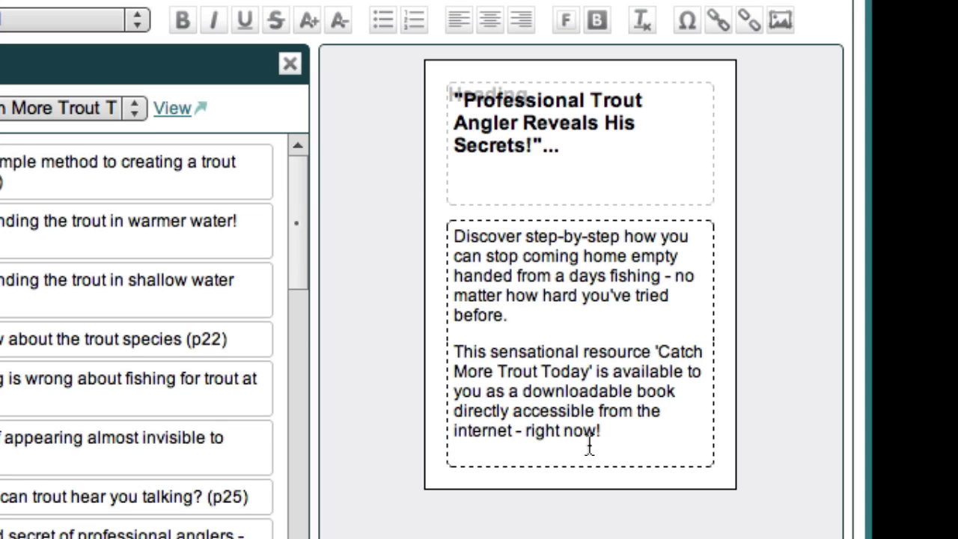
pyautogui.write('To find')
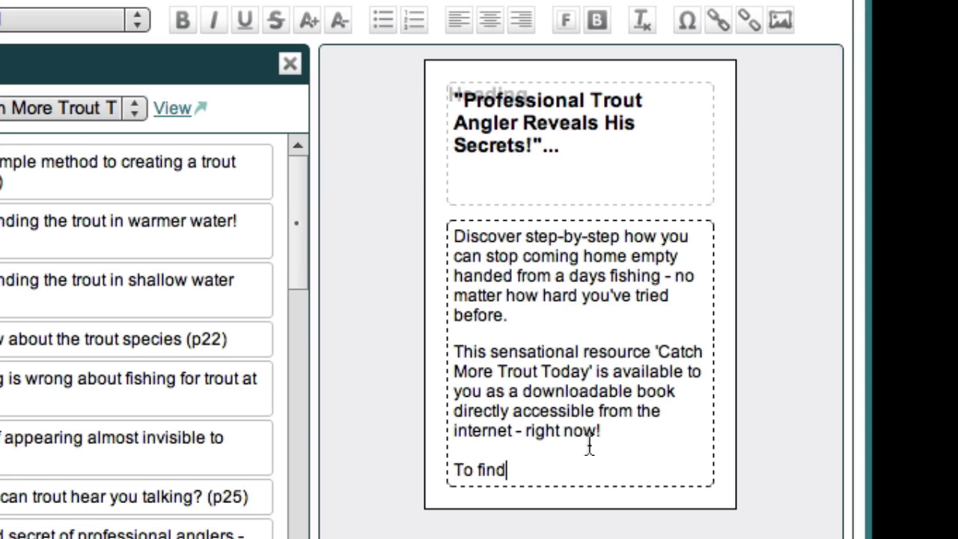
pyautogui.write(' out more, click here.')
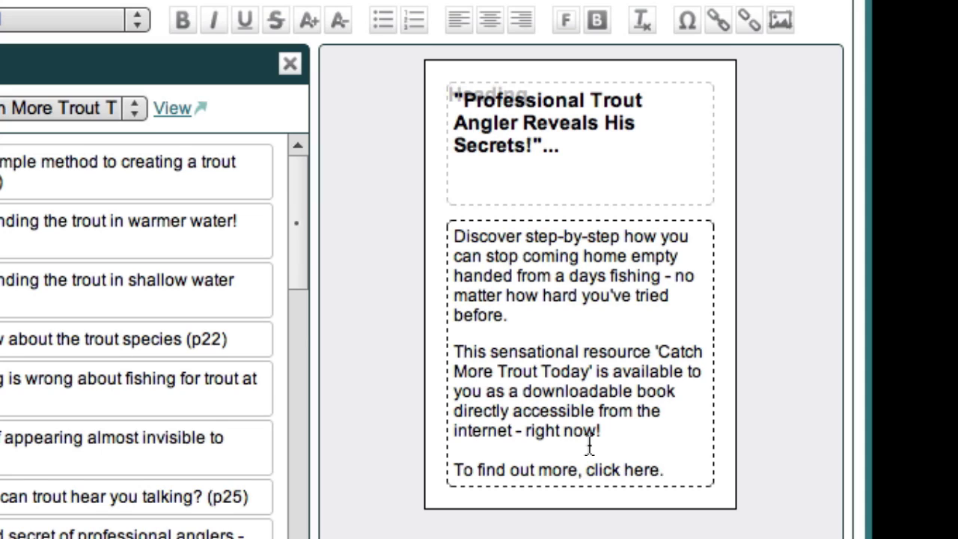
# Step: Replace the call to action at the end of the body with "Click here to get your copy right now."
pyautogui.press('BackSpace')
pyautogui.press('BackSpace')
pyautogui.press('BackSpace')
pyautogui.press('BackSpace')
pyautogui.press('BackSpace')
pyautogui.press('BackSpace')
pyautogui.press('BackSpace')
pyautogui.press('BackSpace')
pyautogui.press('BackSpace')
pyautogui.press('BackSpace')
pyautogui.press('BackSpace')
pyautogui.press('BackSpace')
pyautogui.press('BackSpace')
pyautogui.press('BackSpace')
pyautogui.press('BackSpace')
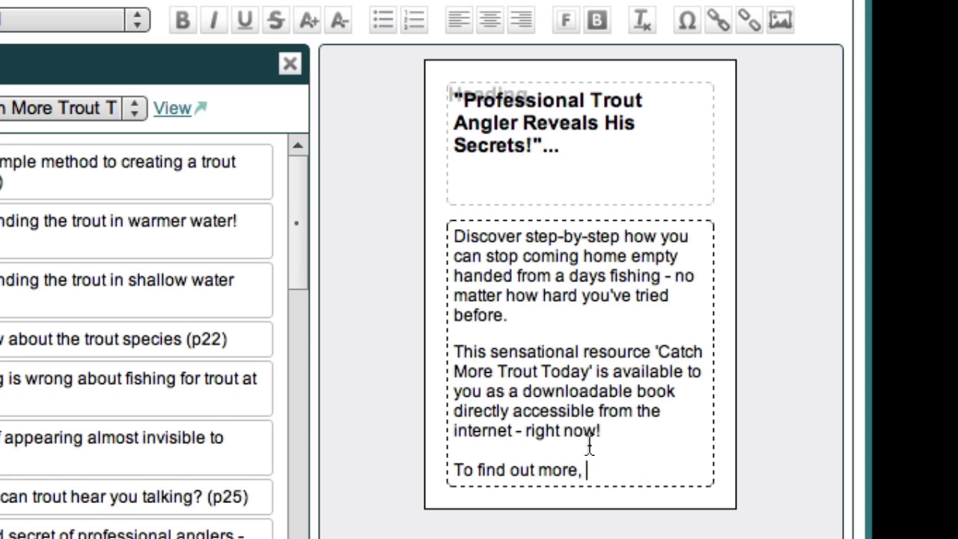
pyautogui.press('BackSpace')
pyautogui.press('BackSpace')
pyautogui.press('BackSpace')
pyautogui.press('BackSpace')
pyautogui.press('BackSpace')
pyautogui.press('BackSpace')
pyautogui.press('BackSpace')
pyautogui.press('BackSpace')
pyautogui.press('BackSpace')
pyautogui.press('BackSpace')
pyautogui.press('BackSpace')
pyautogui.press('BackSpace')
pyautogui.press('BackSpace')
pyautogui.press('BackSpace')
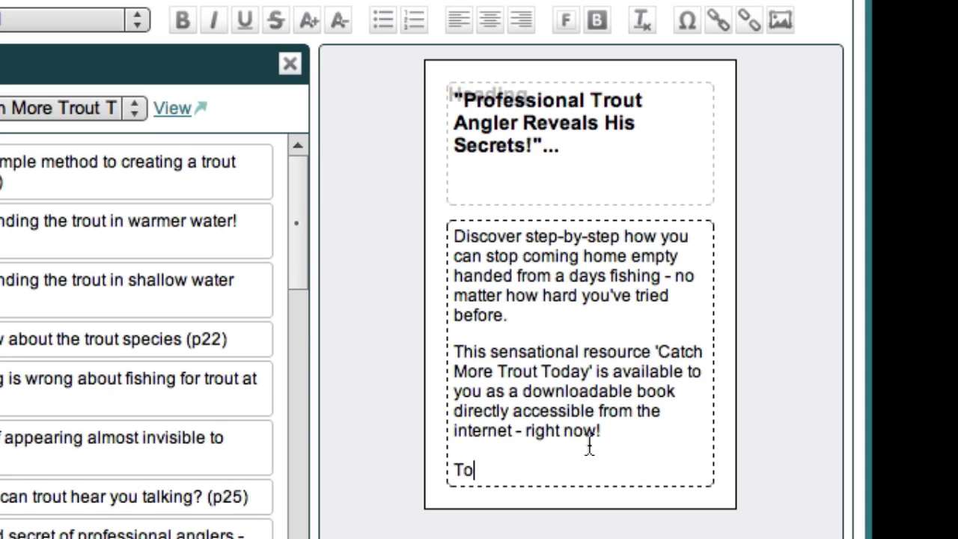
pyautogui.write('Click')
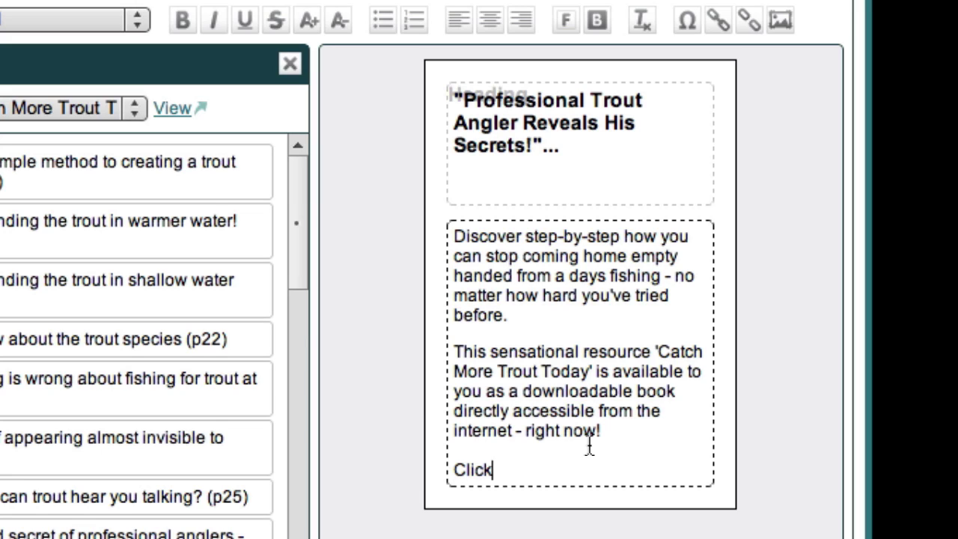
pyautogui.write(' here to get your copy r')
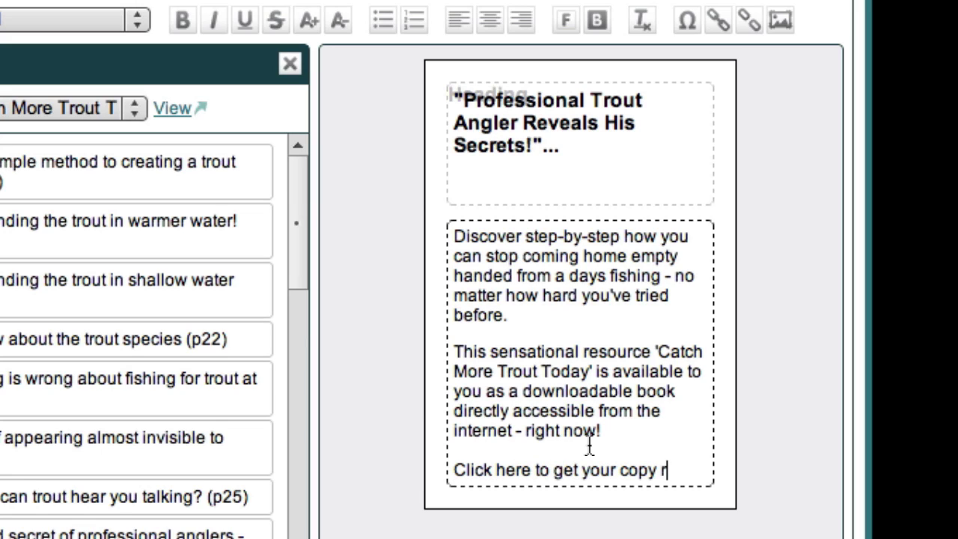
pyautogui.write('ight now.')
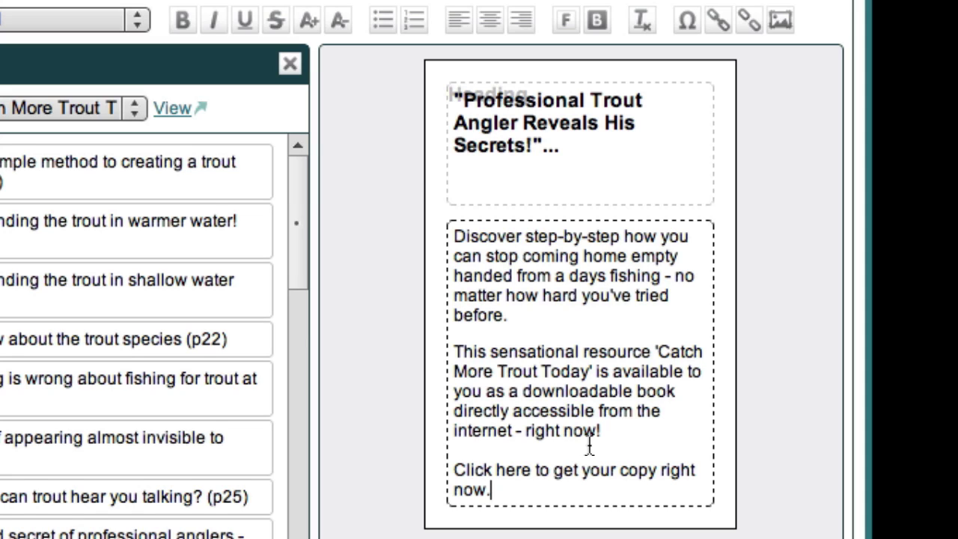
# Step: Rewrite the call to action as "Don't go home empty-handed any longer. Click here to get your copy right now!"
pyautogui.tripleClick(589, 446)
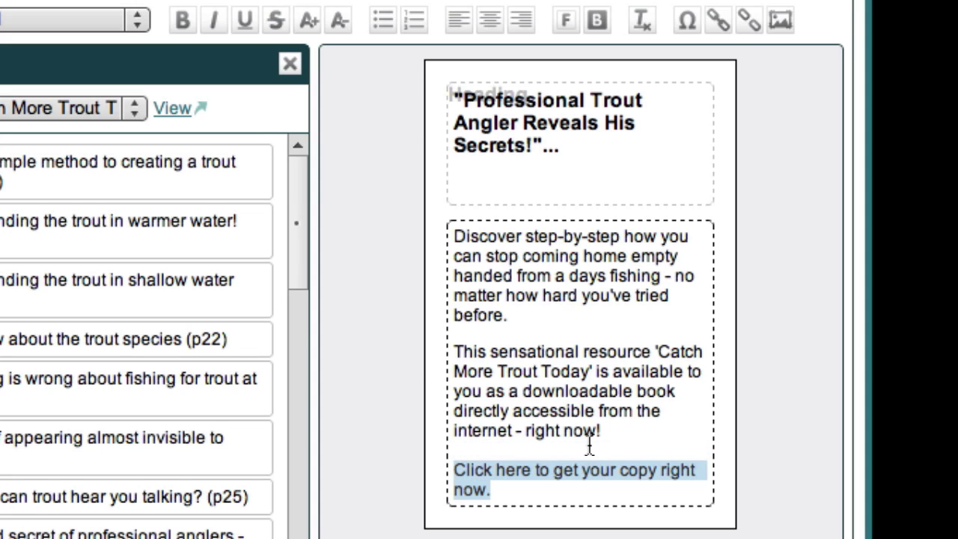
pyautogui.write("Don't ")
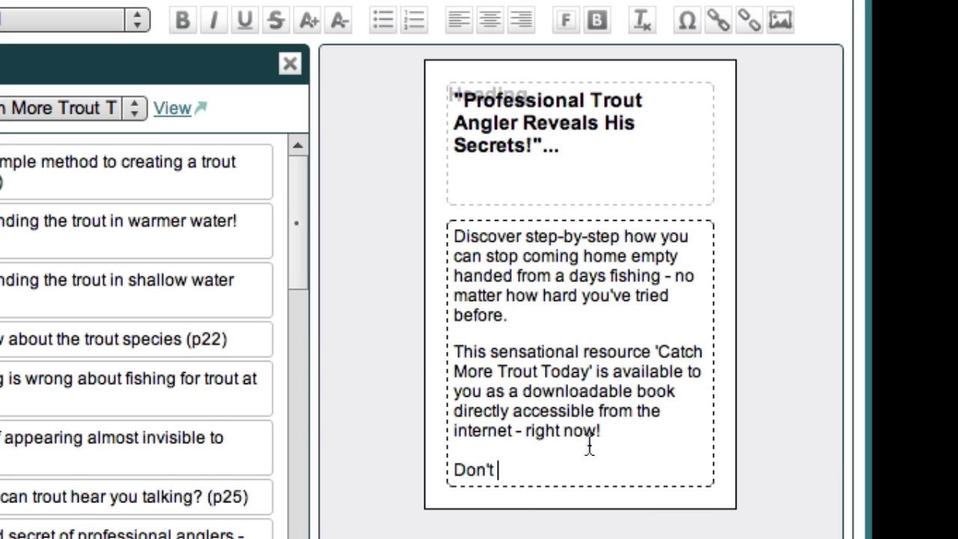
pyautogui.write('go home em')
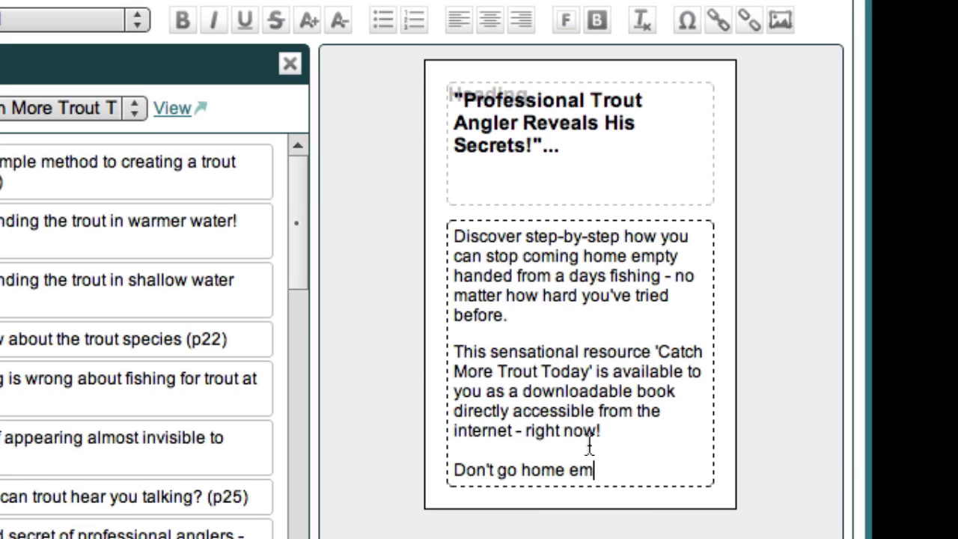
pyautogui.write('pty-handed an')
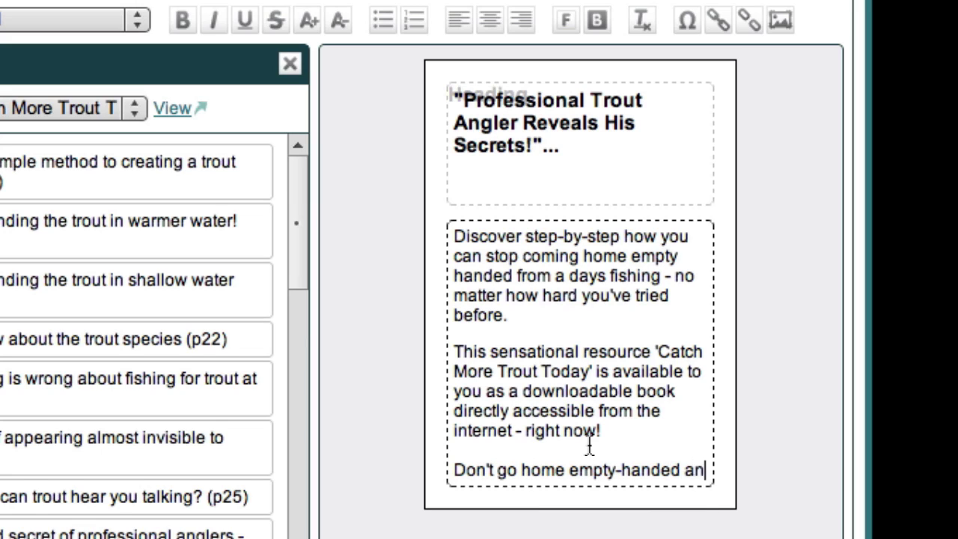
pyautogui.write('y longer. Cl')
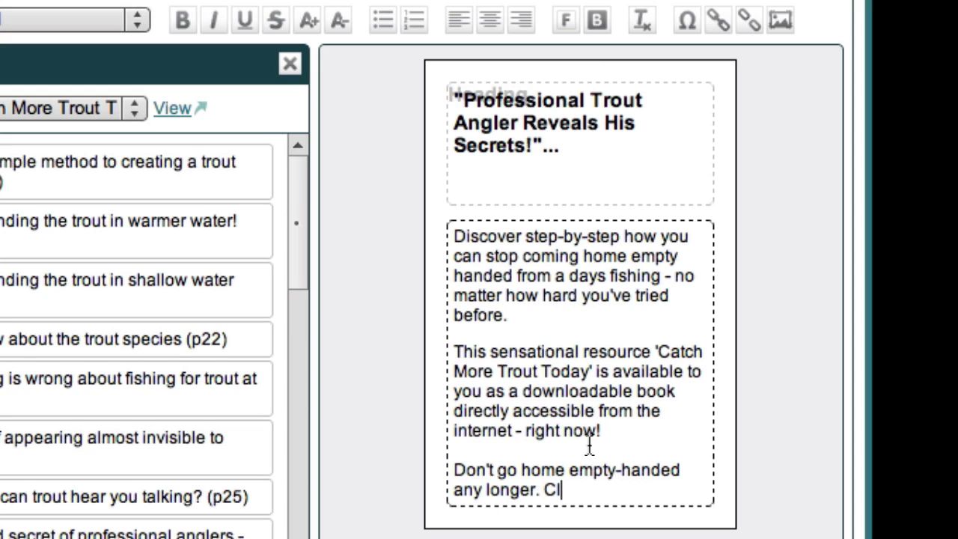
pyautogui.write('ick here to get your')
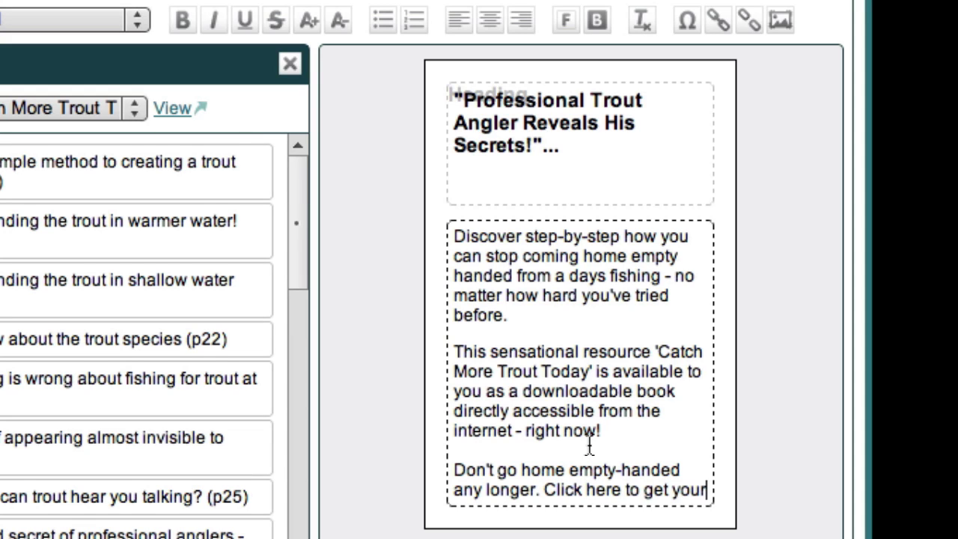
pyautogui.write(' copy right now!')
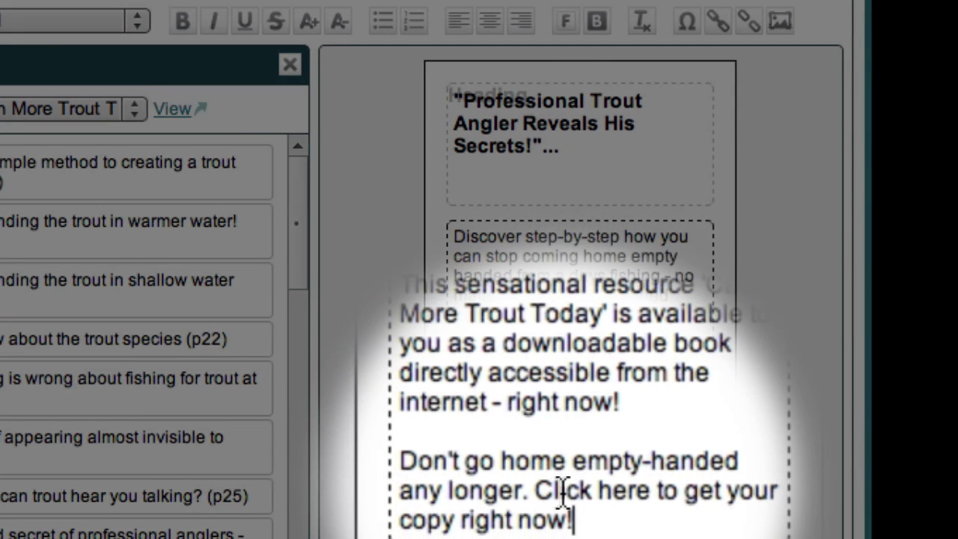
# Step: Link the whole call to action paragraph to the affiliate link for the product "Catch More Trout Today."
pyautogui.doubleClick(563, 491)
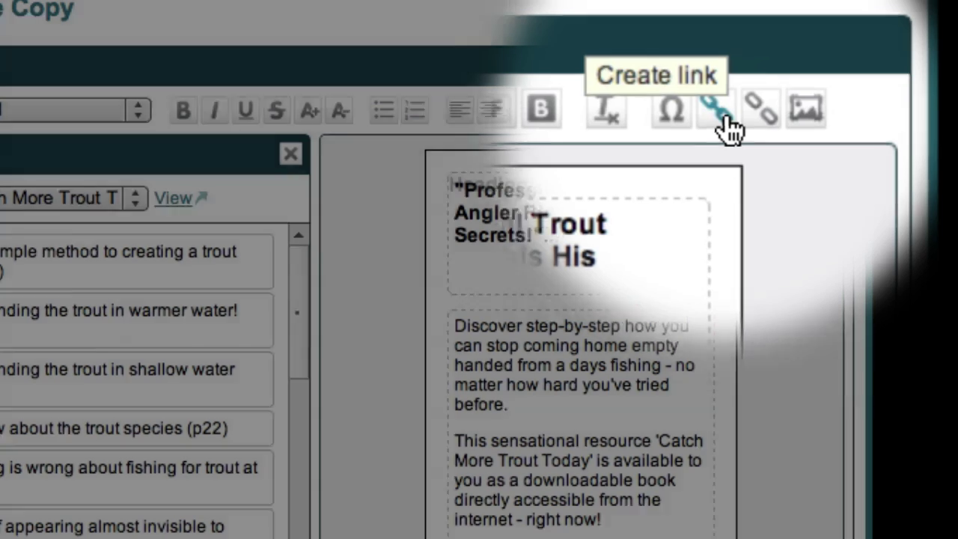
pyautogui.click(730, 127)
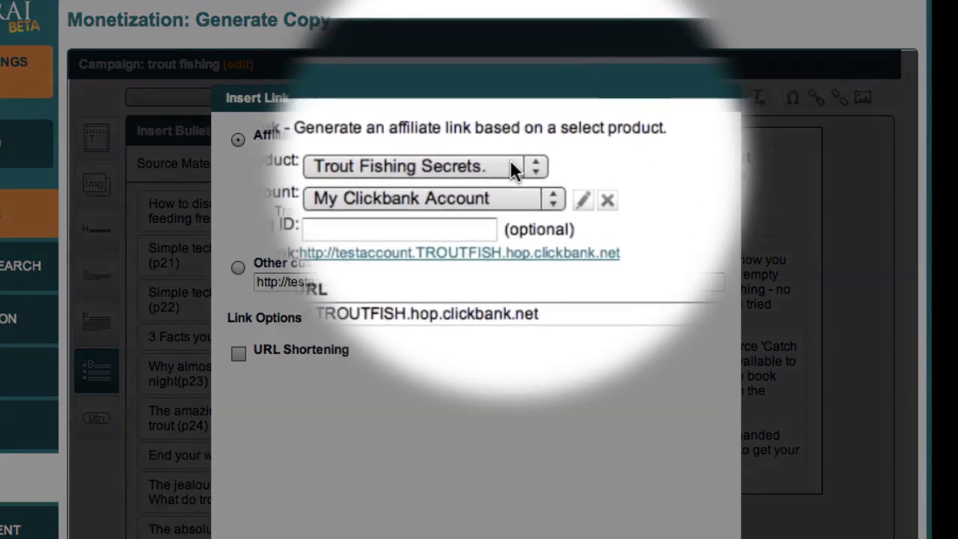
pyautogui.click(510, 163)
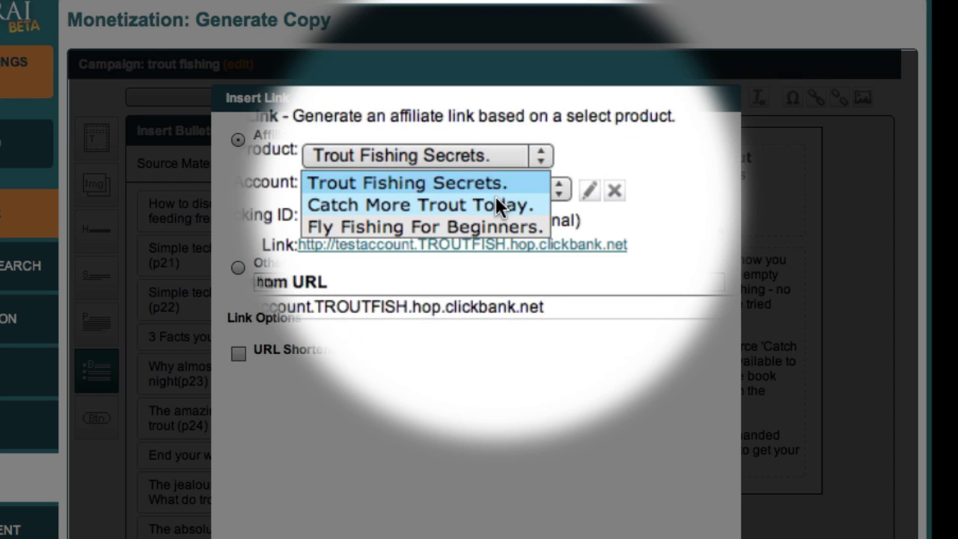
pyautogui.click(496, 196)
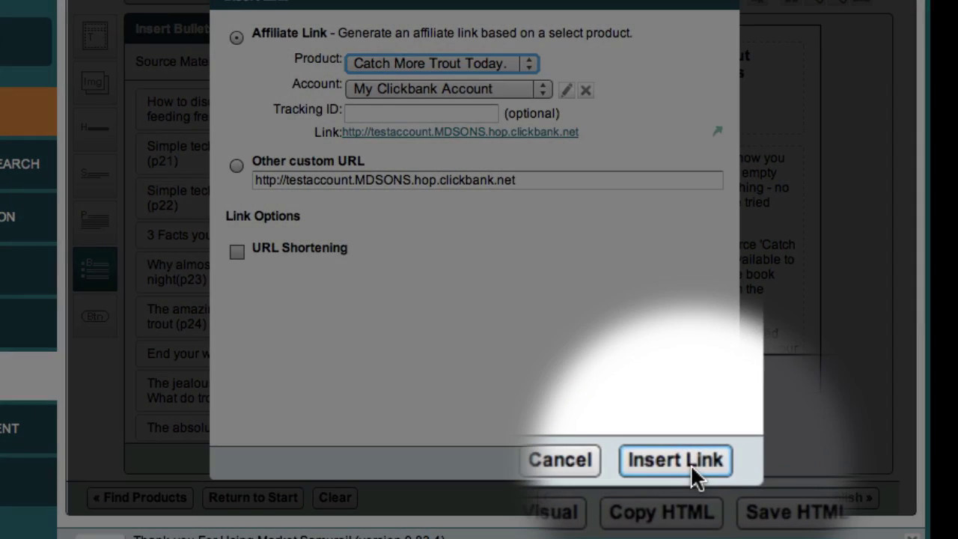
pyautogui.click(690, 465)
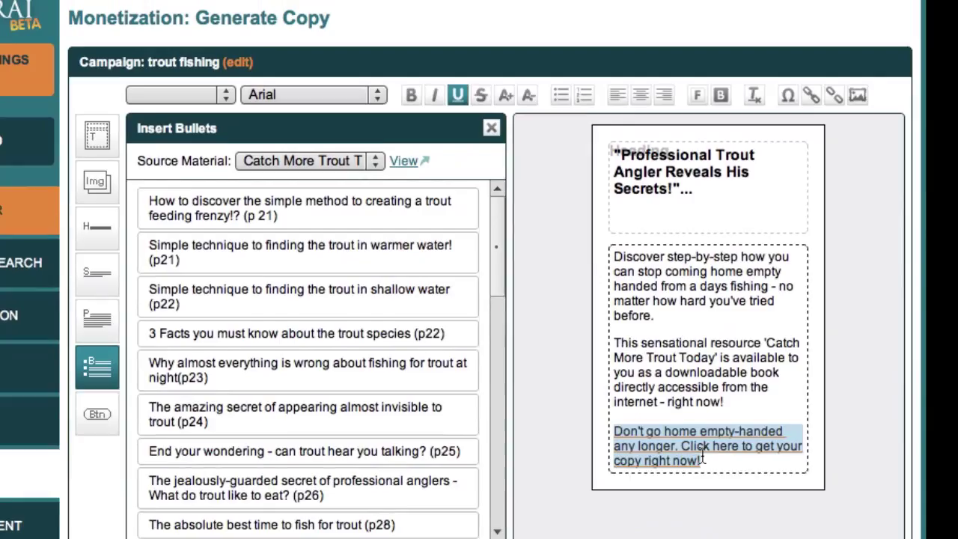
pyautogui.click(702, 459)
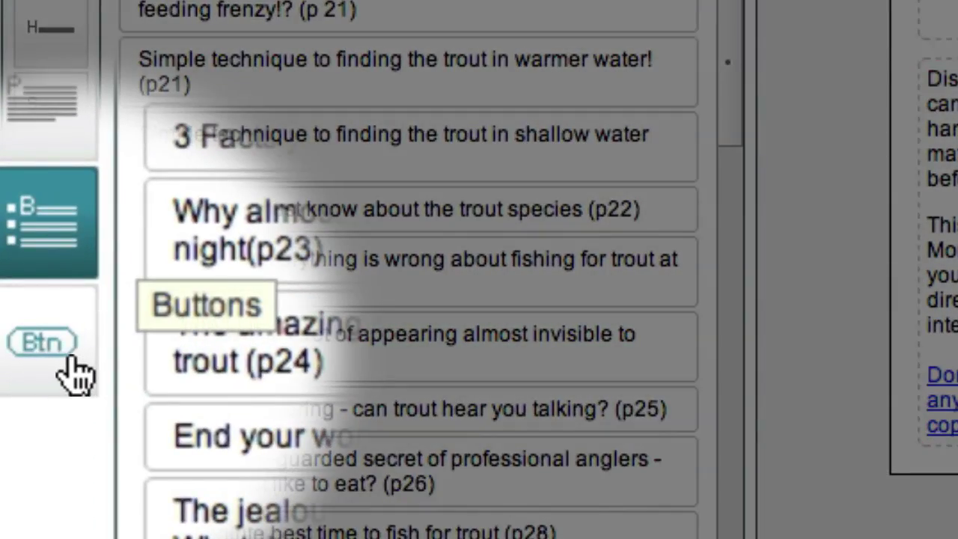
# Step: Add a blue "More Information" button with the Catch More Trout Today affiliate link below the call to action, separated by a blank line
pyautogui.click(71, 363)
pyautogui.scroll(-10, 453, 374)
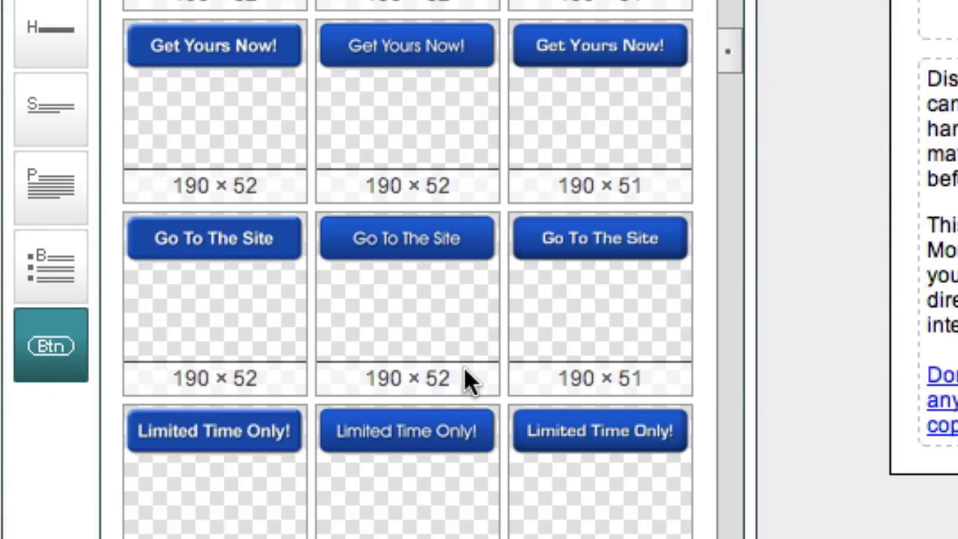
pyautogui.scroll(-3, 464, 369)
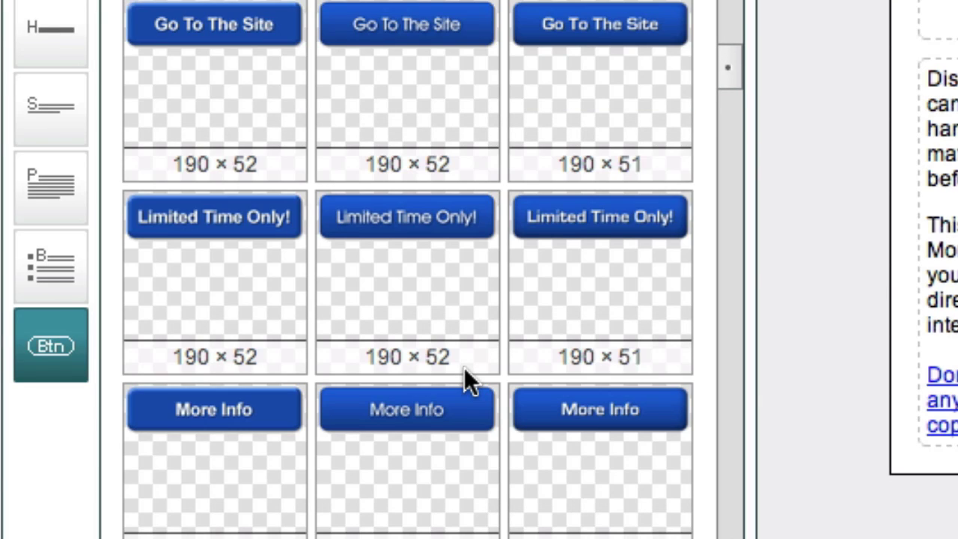
pyautogui.scroll(-3, 465, 368)
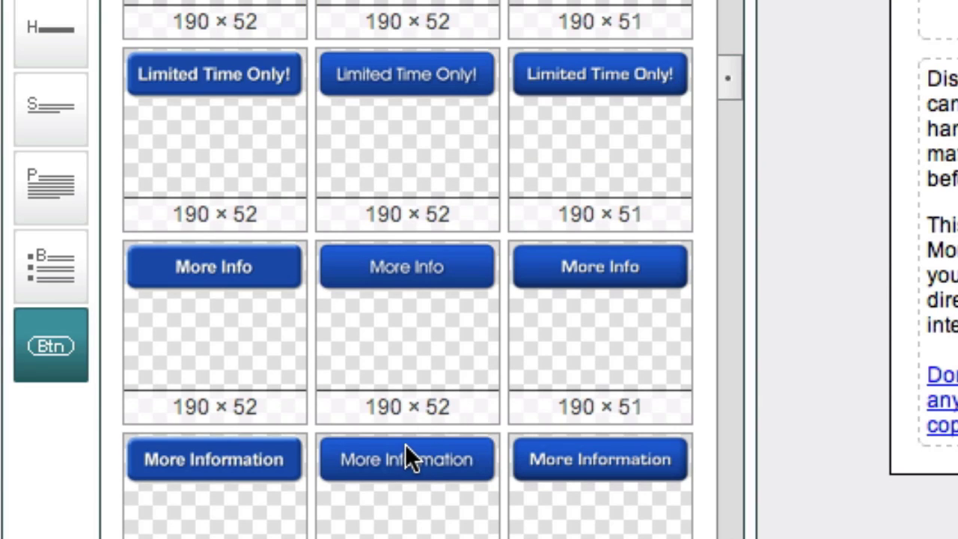
pyautogui.moveTo(405, 444); pyautogui.dragTo(957, 419)
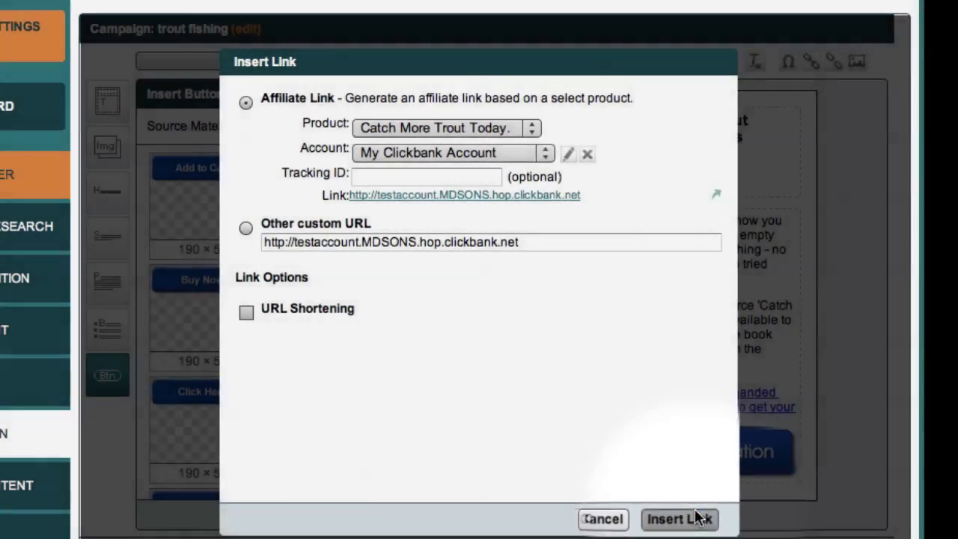
pyautogui.click(676, 519)
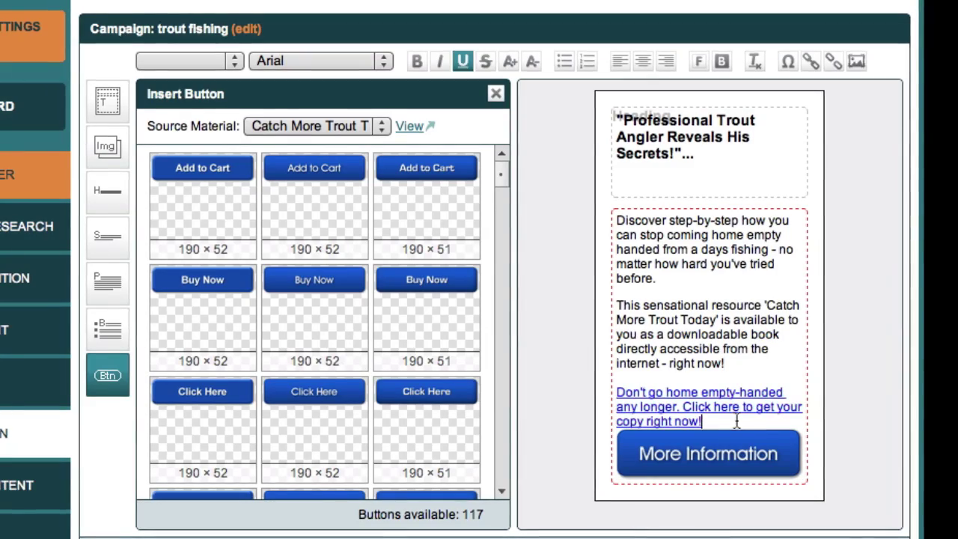
pyautogui.press('Return')
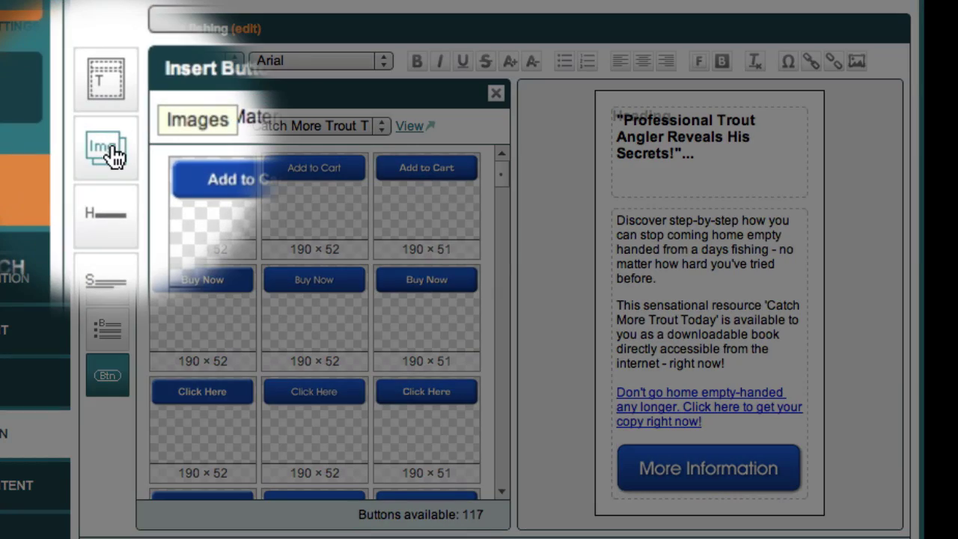
# Step: Insert the 160 × 120 photo of two anglers holding fish between the first and second body paragraphs
pyautogui.click(116, 158)
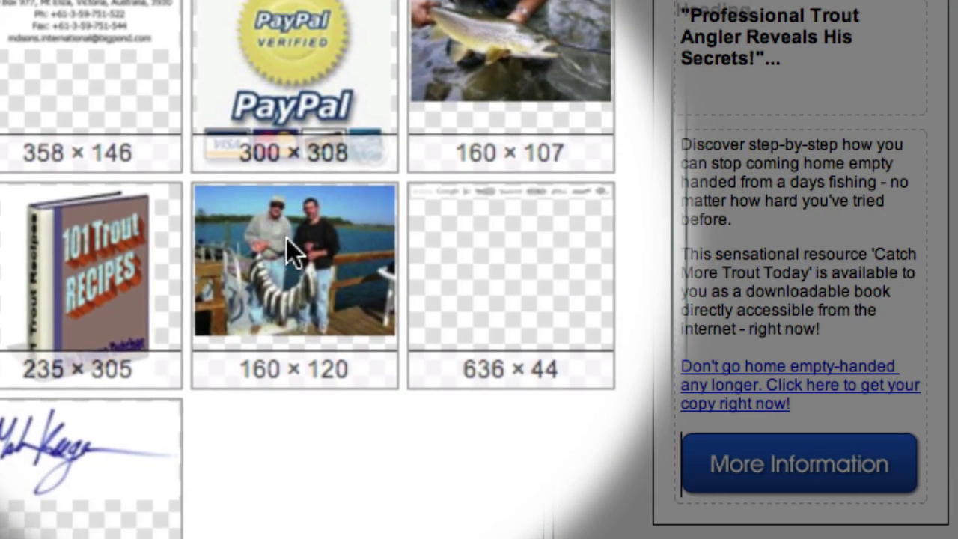
pyautogui.click(287, 240)
pyautogui.moveTo(375, 247); pyautogui.dragTo(938, 242)
pyautogui.moveTo(743, 232); pyautogui.dragTo(742, 229)
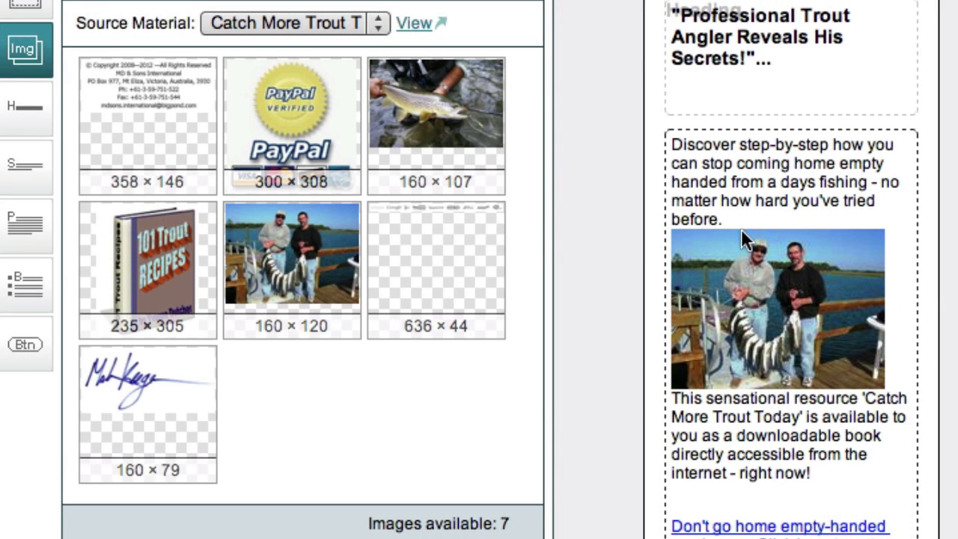
# Step: Add a blank line above and below the anglers photo and shrink it proportionally to about 70% of its width
pyautogui.click(745, 227)
pyautogui.press('Return')
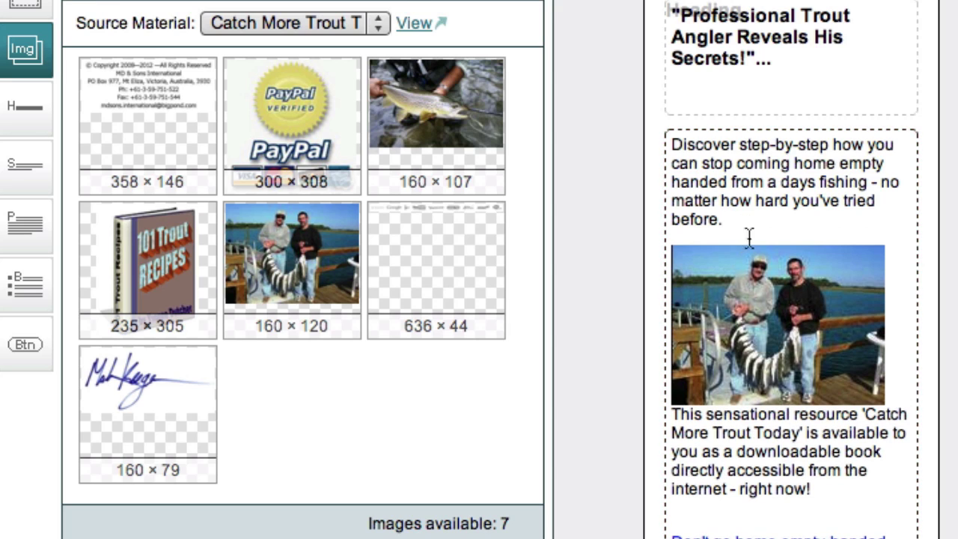
pyautogui.click(903, 395)
pyautogui.press('Return')
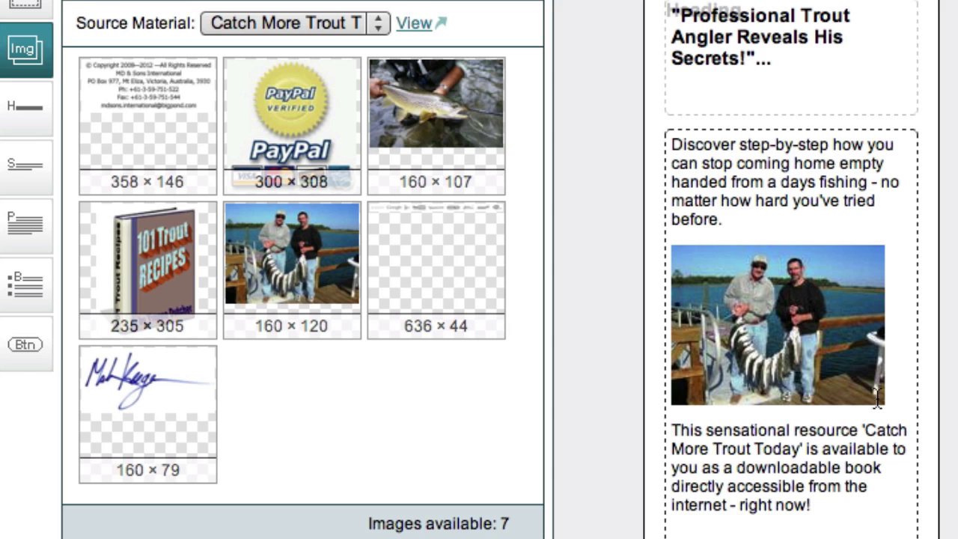
pyautogui.click(877, 399)
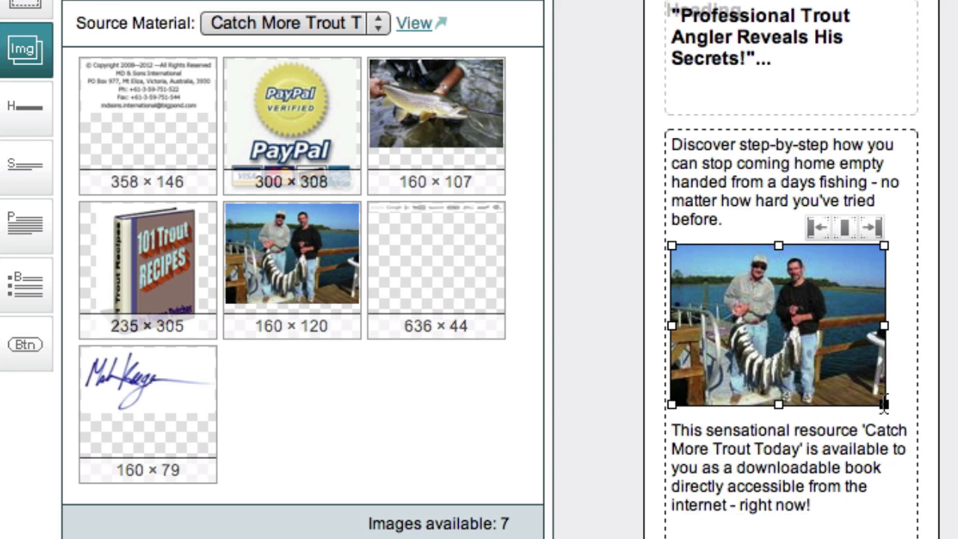
pyautogui.moveTo(884, 404); pyautogui.dragTo(804, 359)
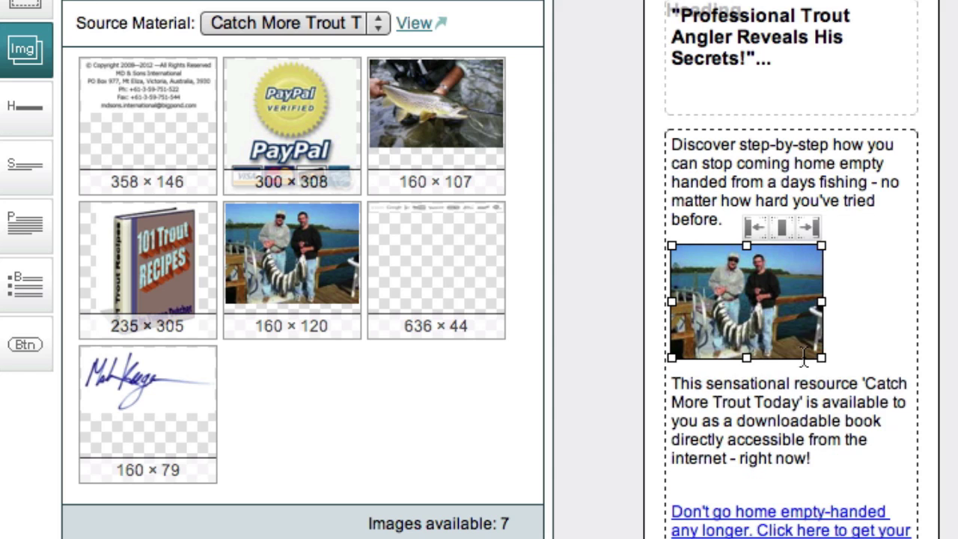
# Step: Shrink the More Information button to about two thirds of its width and center it in the ad
pyautogui.scroll(-4, 805, 359)
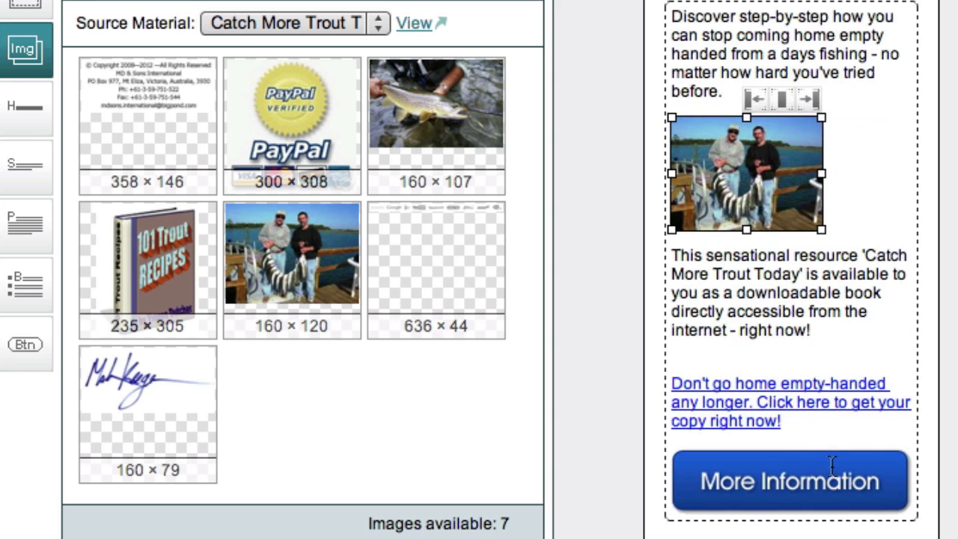
pyautogui.click(833, 468)
pyautogui.moveTo(911, 514); pyautogui.dragTo(828, 473)
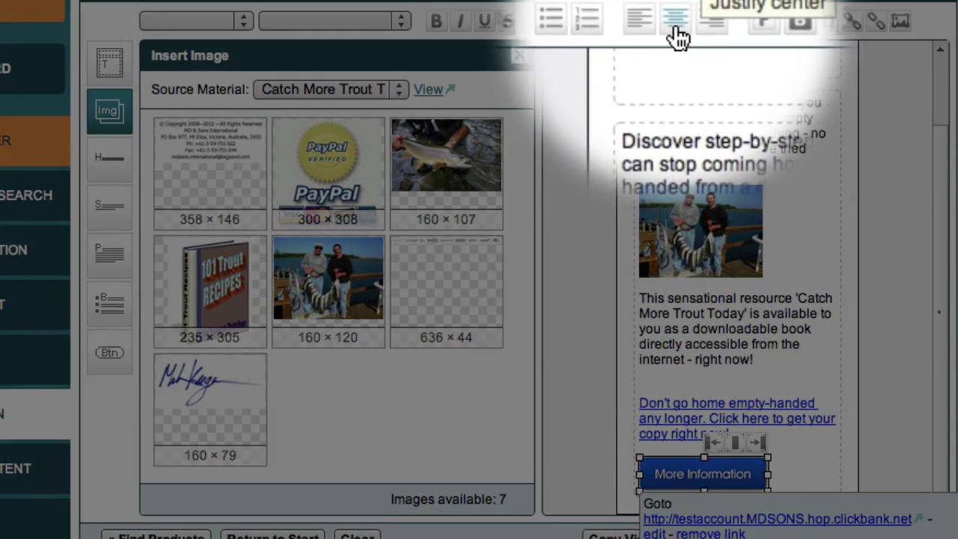
pyautogui.click(678, 35)
# Step: Center the anglers photo and link it to the Catch More Trout Today affiliate link
pyautogui.click(700, 232)
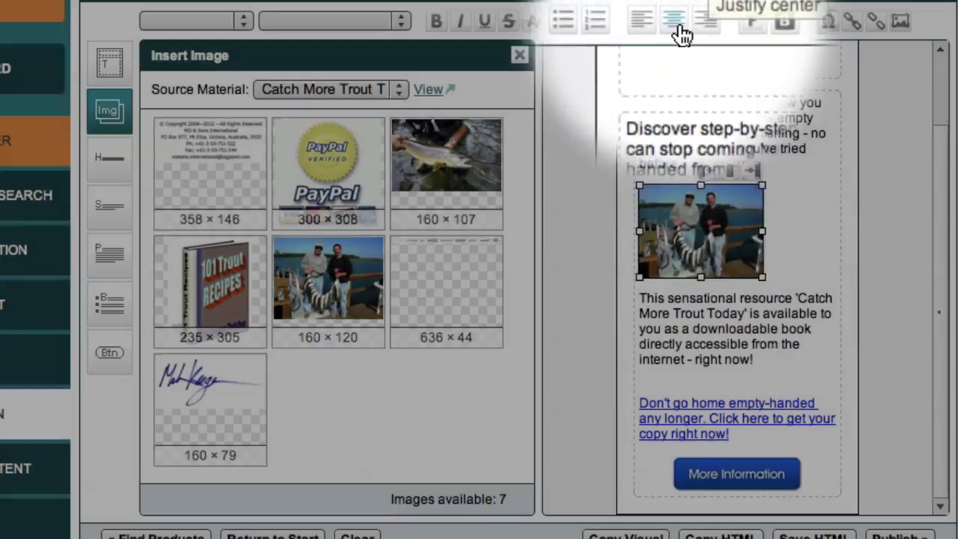
pyautogui.click(678, 25)
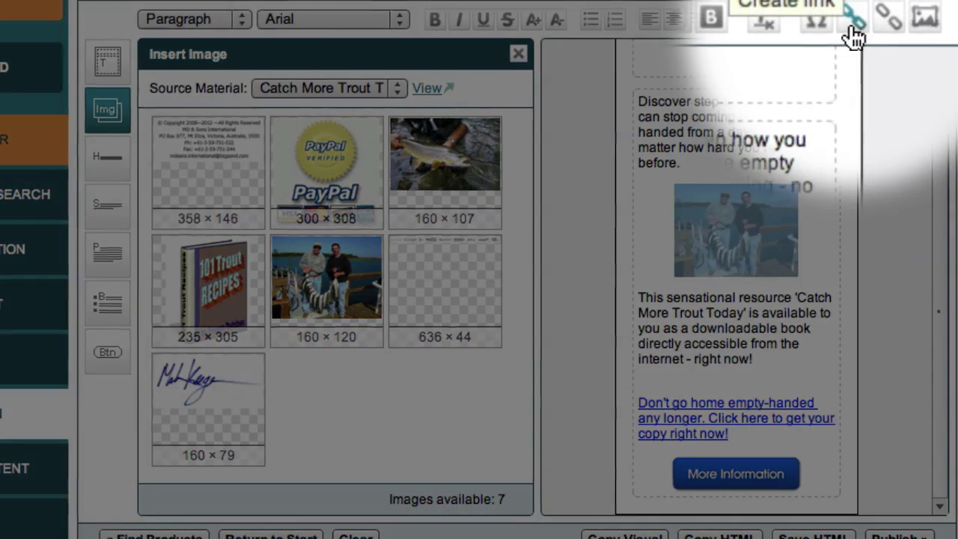
pyautogui.click(853, 30)
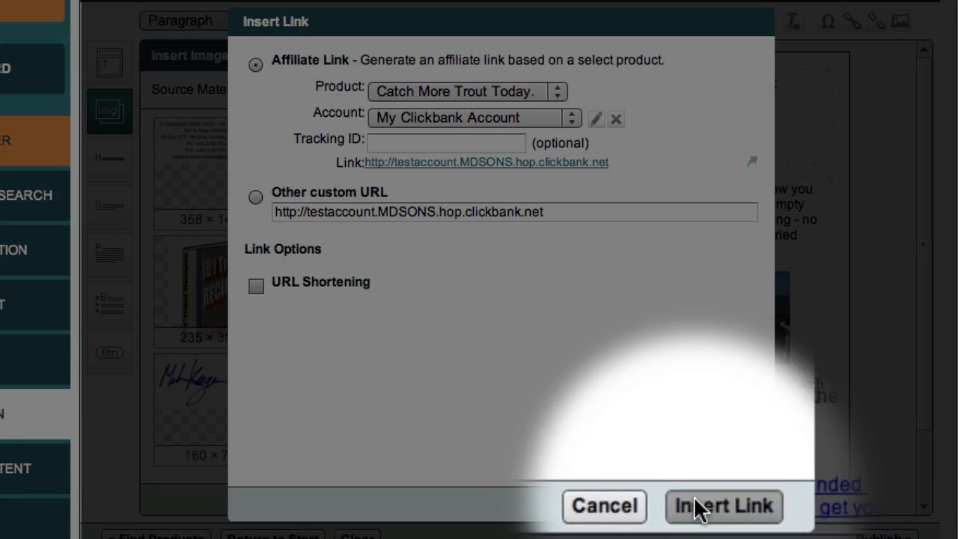
pyautogui.click(700, 505)
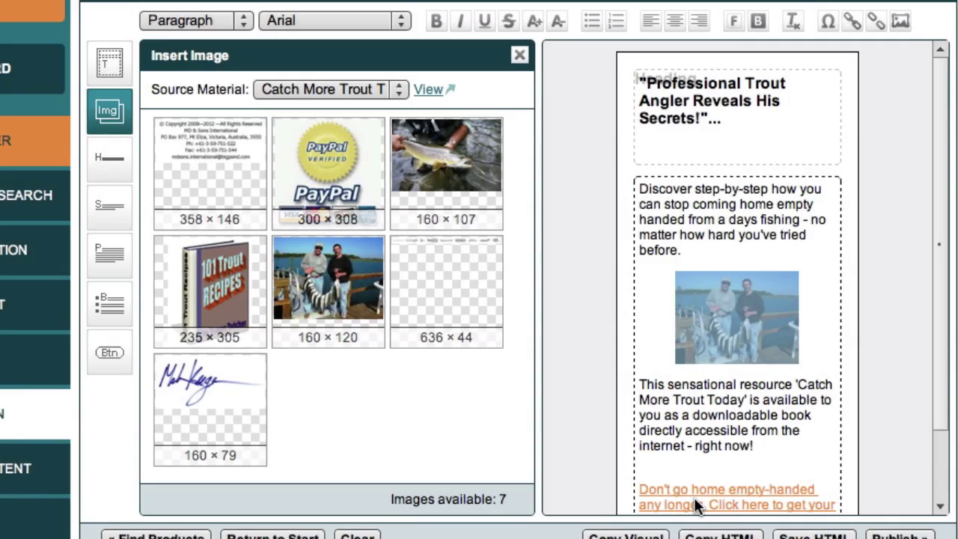